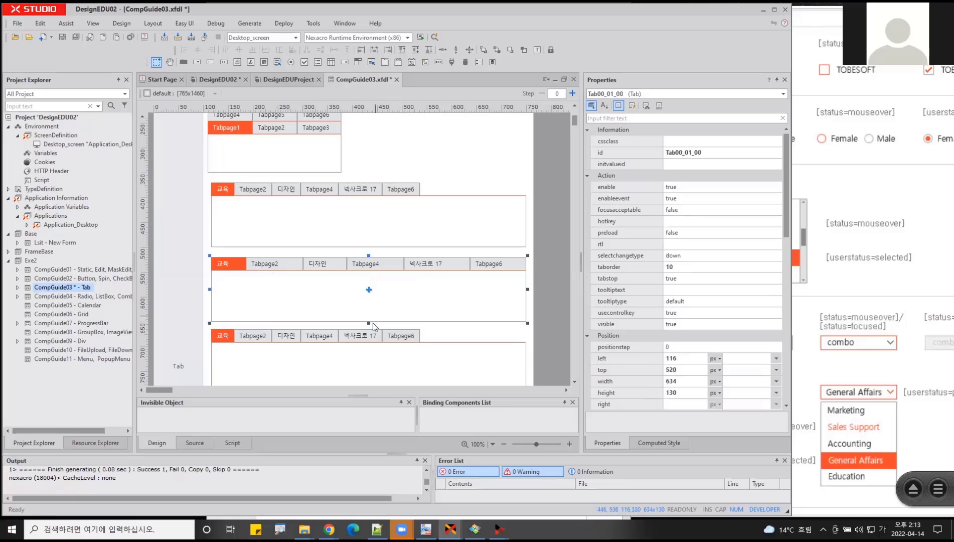
- Shorten the evenly spread tab component and move the one below it up to about 615 px from the top with a 105 px height
drag(369, 323, 368, 297)
drag(360, 331, 361, 313)
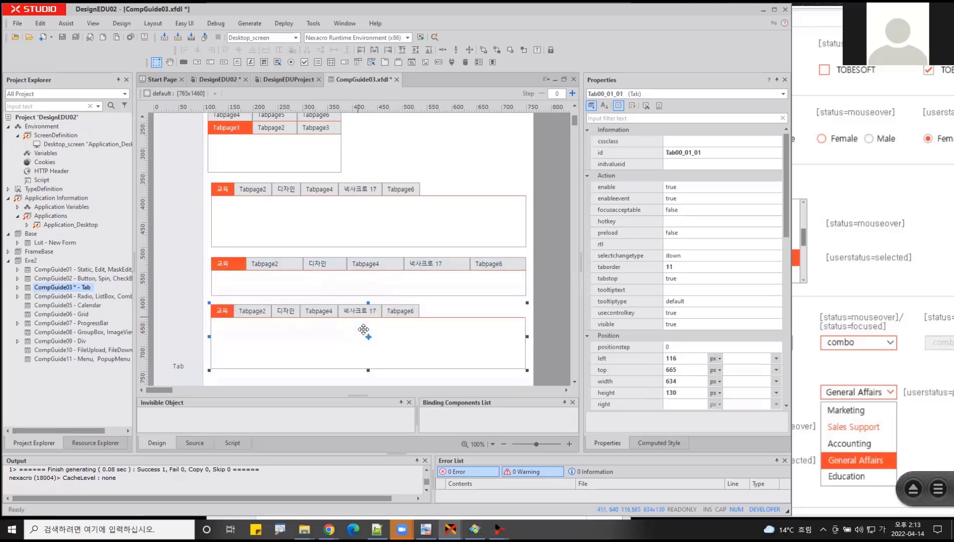
scroll(381, 351, down, 3)
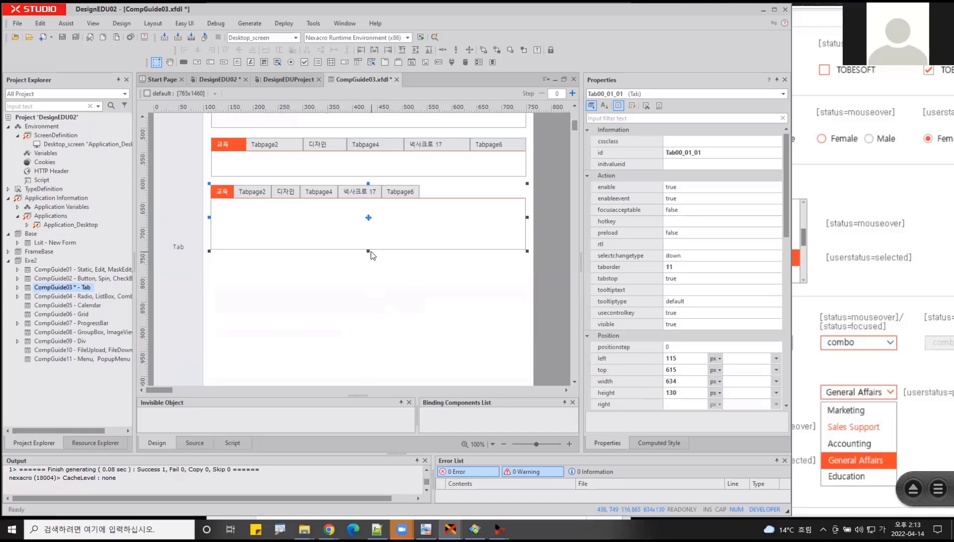
drag(369, 252, 369, 239)
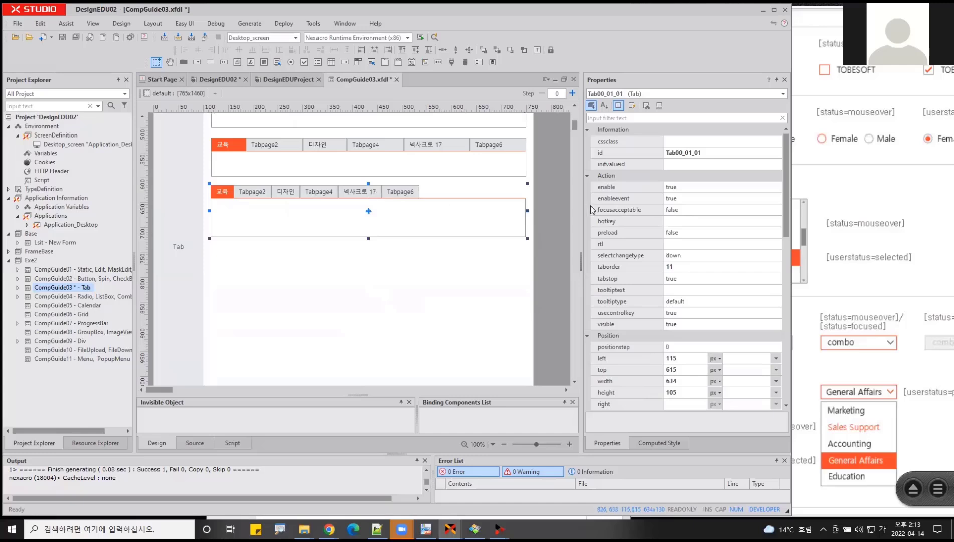
- Set the tabbuttonwidth of the third wide tab component to 100 px
scroll(622, 326, down, 8)
scroll(622, 331, down, 1)
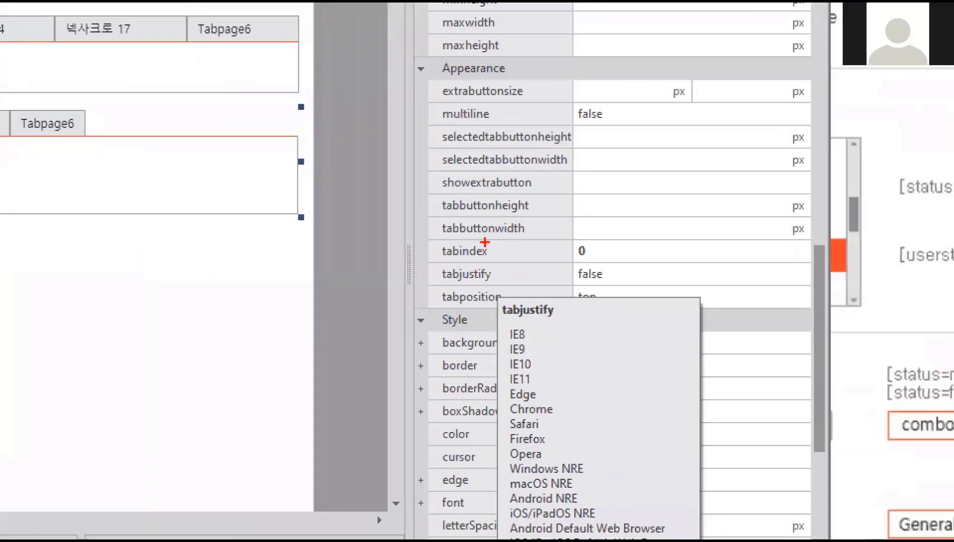
drag(572, 198, 402, 237)
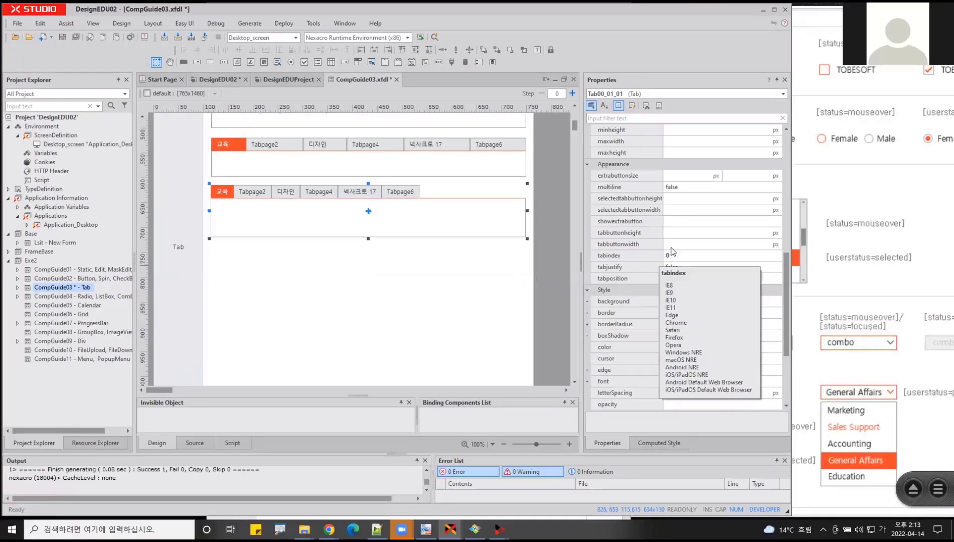
click(590, 232)
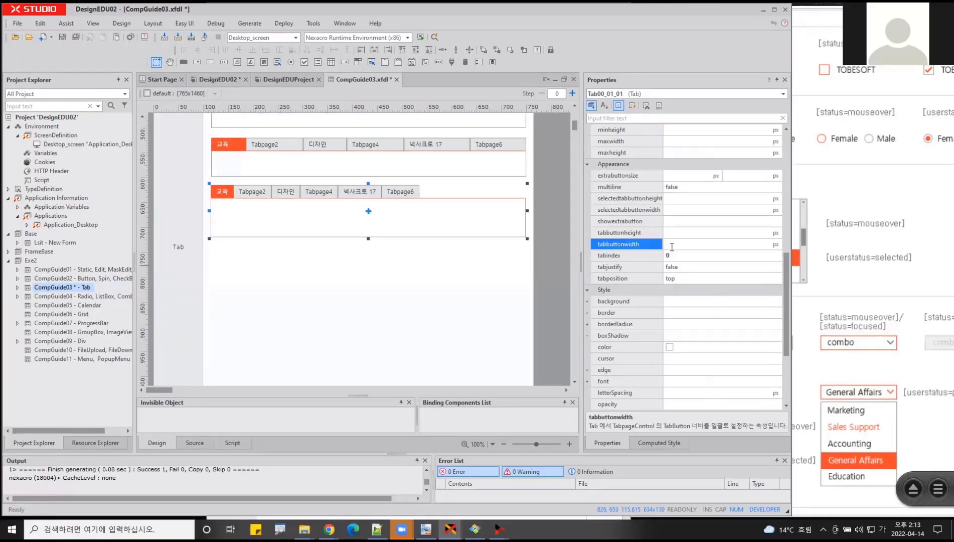
text(100)
key(Return)
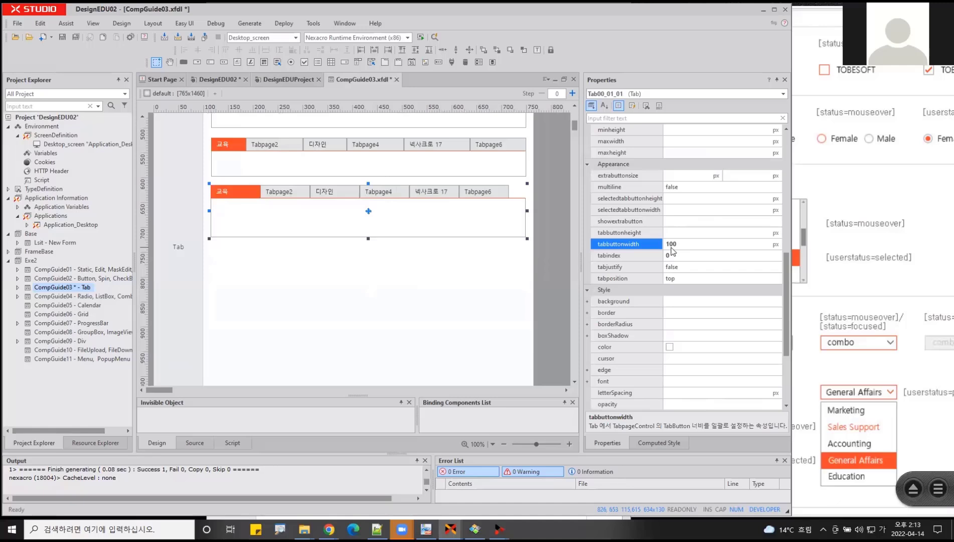
- Duplicate the first wide tab component and place the copy below the others, at about left 115 and top 730 px
scroll(451, 260, up, 3)
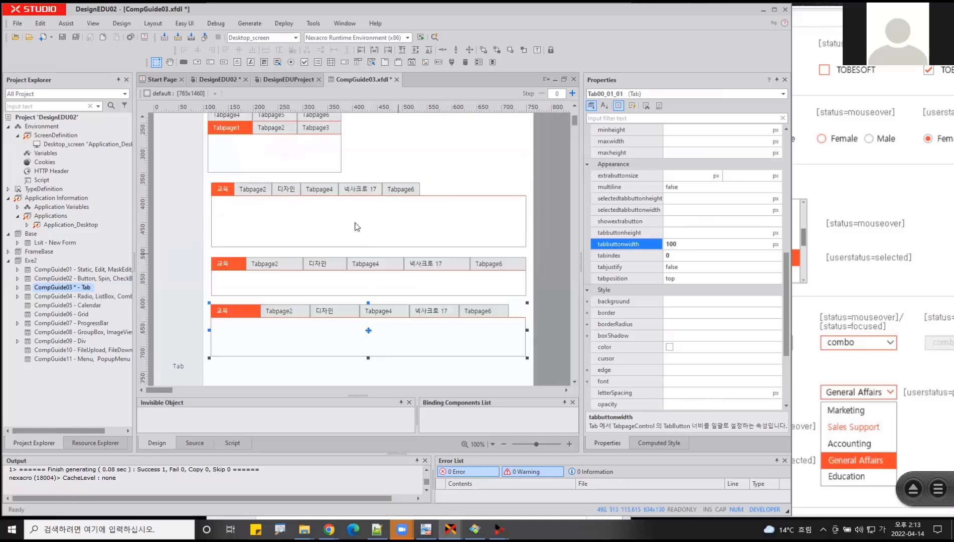
click(319, 191)
drag(234, 186, 234, 363)
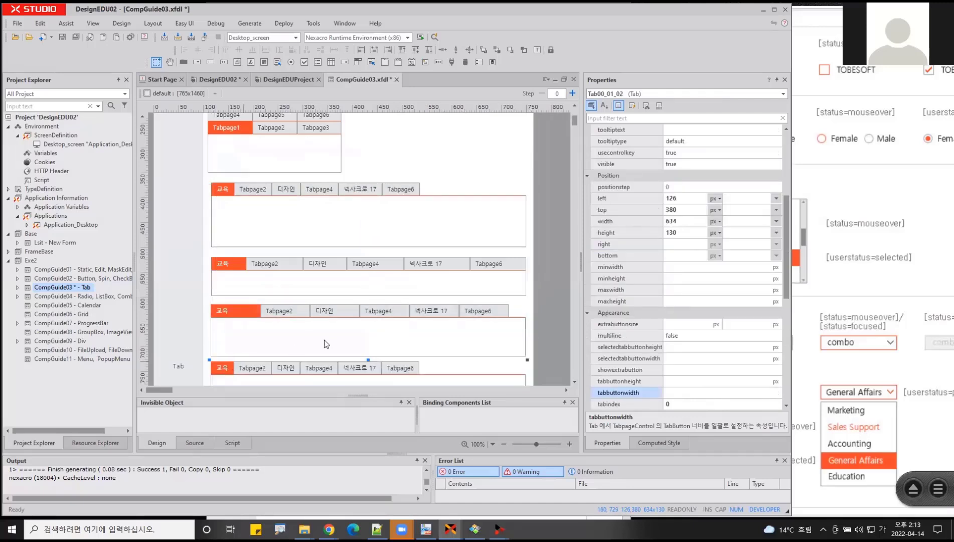
- Switch the new tab component to its second tabpage, and reselect the whole Tab component
scroll(324, 343, down, 3)
right_click(274, 250)
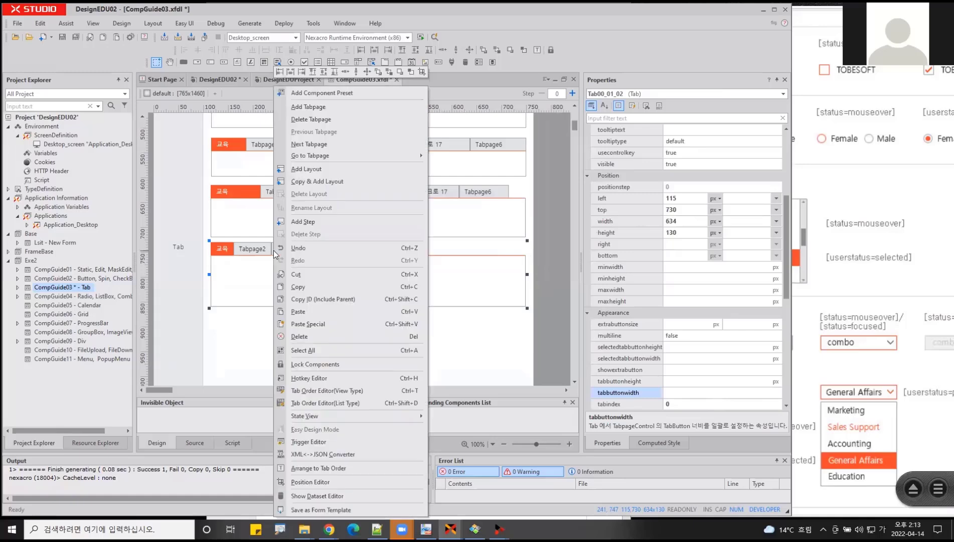
click(311, 144)
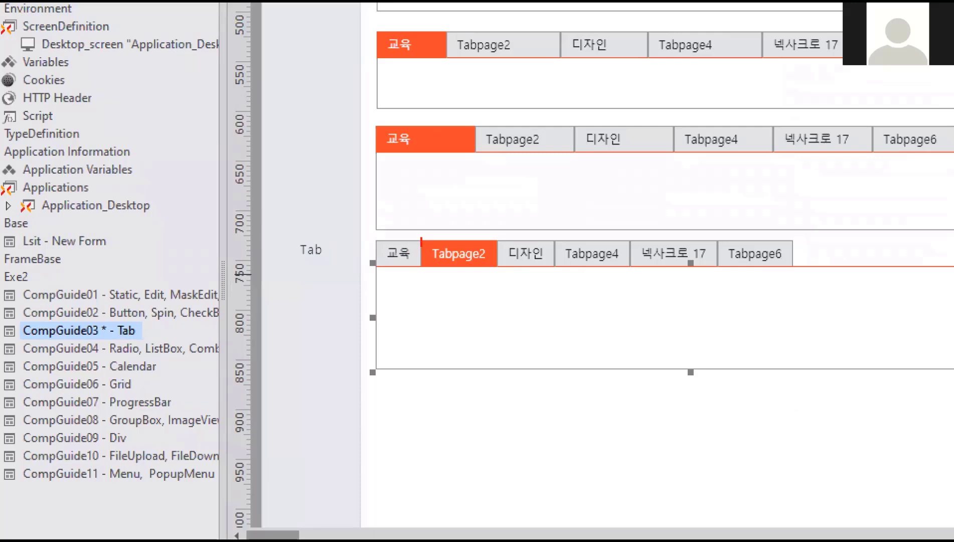
mouse_move(422, 238)
mouse_down()
mouse_move(495, 228)
mouse_move(499, 268)
mouse_move(535, 269)
mouse_up()
drag(419, 264, 387, 265)
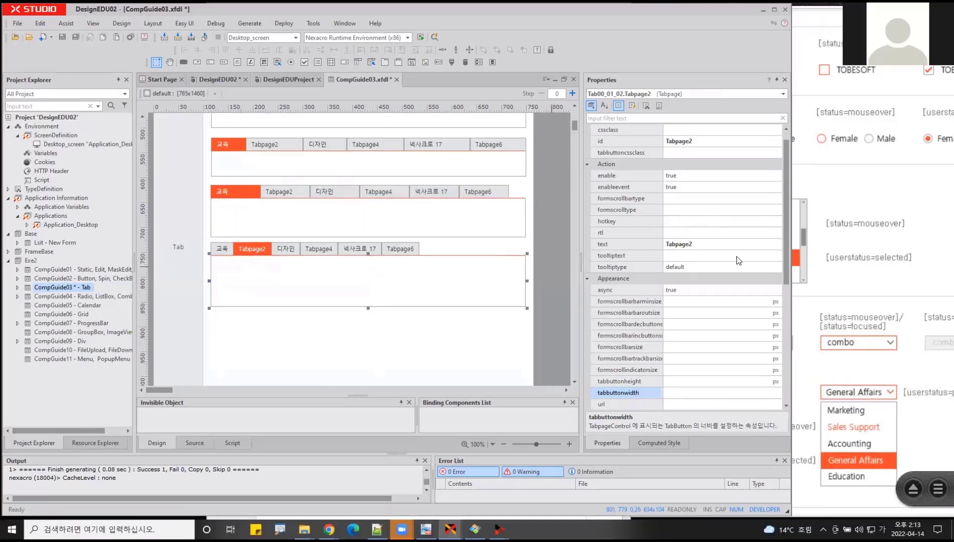
click(404, 248)
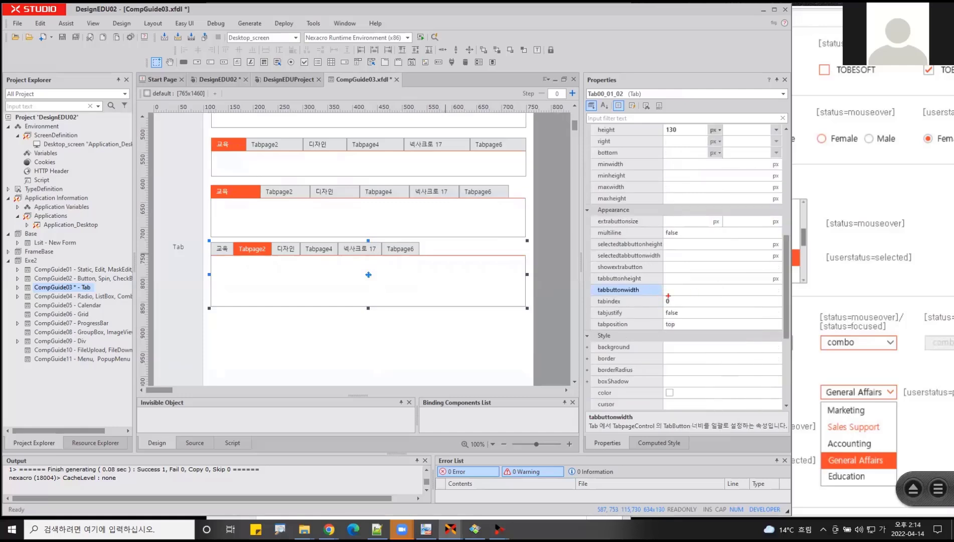
- Set the selectedtabbuttonheight of the new tab component to 30 px
drag(667, 295, 580, 273)
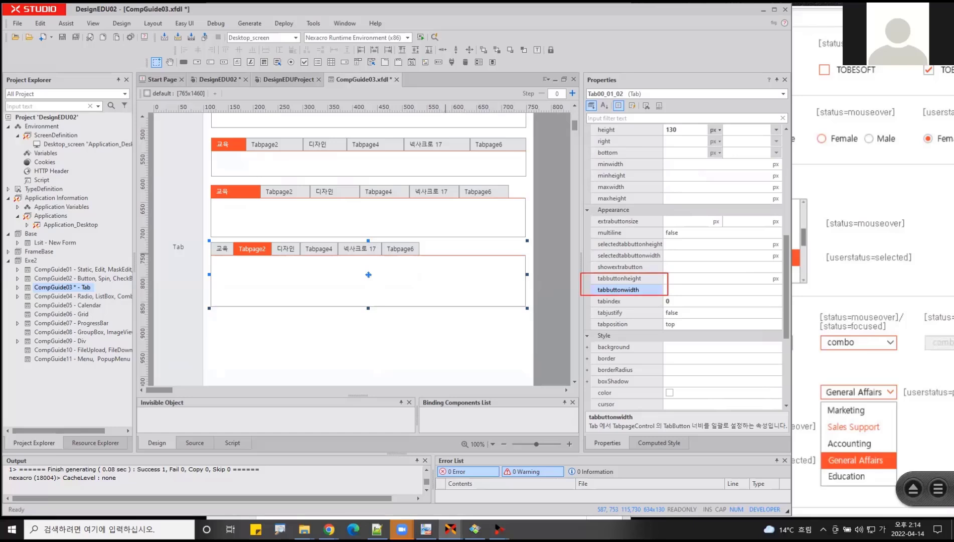
drag(585, 237, 686, 263)
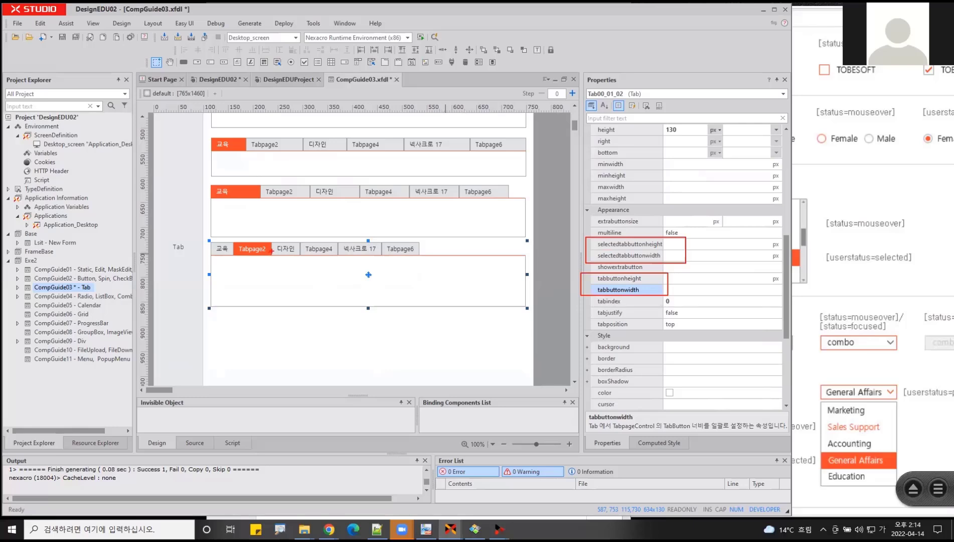
key(Escape)
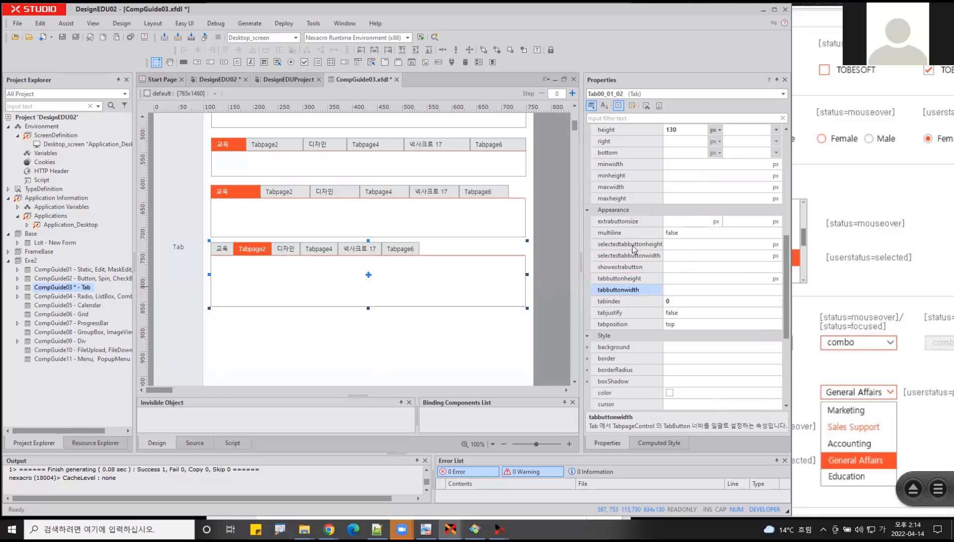
click(633, 246)
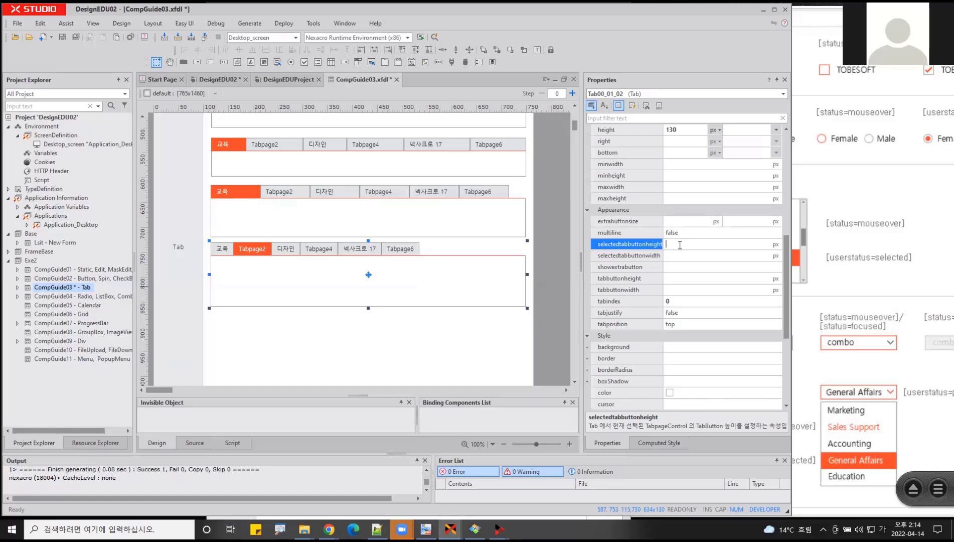
text(30)
key(Return)
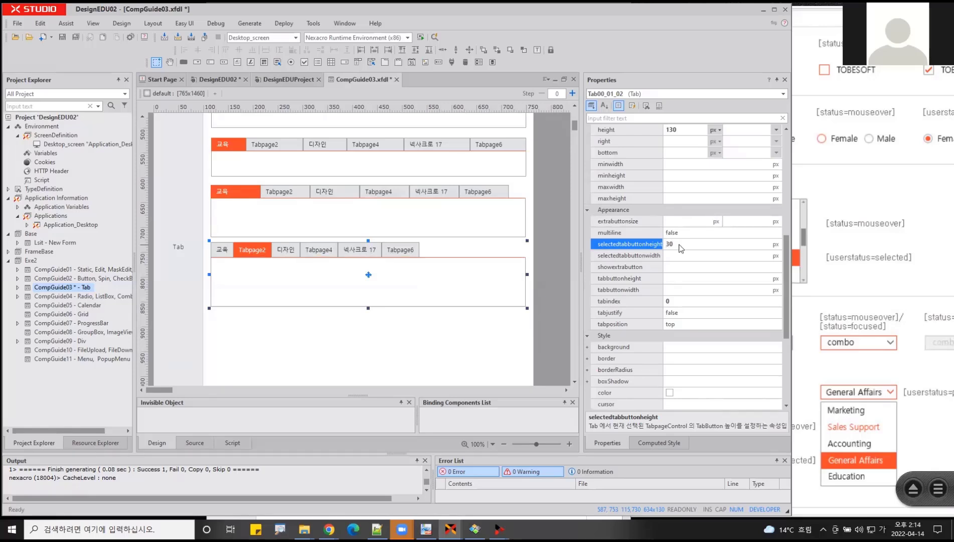
- Increase the tab component's selectedtabbuttonheight to 36 px
click(680, 245)
text(36)
key(Return)
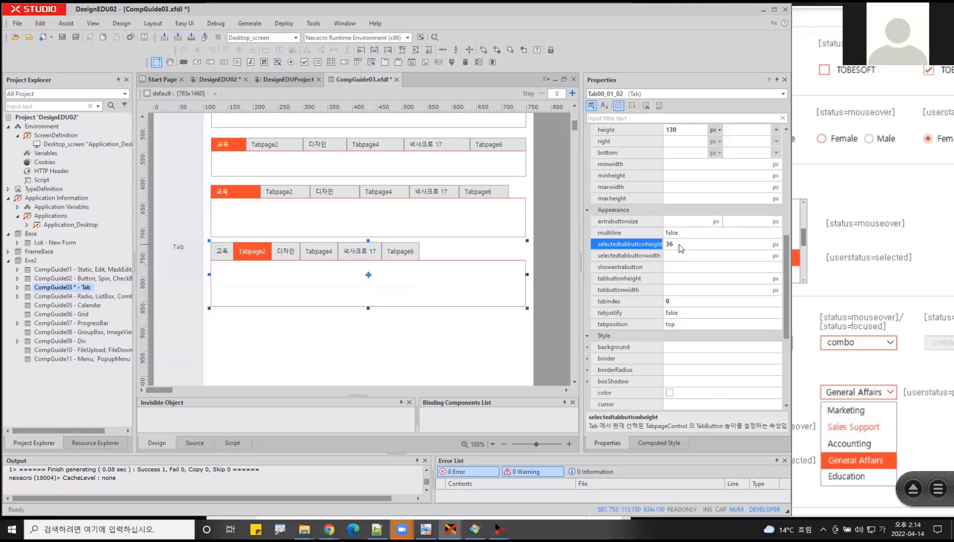
mouse_move(622, 249)
mouse_down()
mouse_move(672, 252)
mouse_move(665, 236)
mouse_up()
- Set the tabbuttonheight of the same tab component to 32 px so the selected tab stands taller
click(675, 280)
text(32)
key(Return)
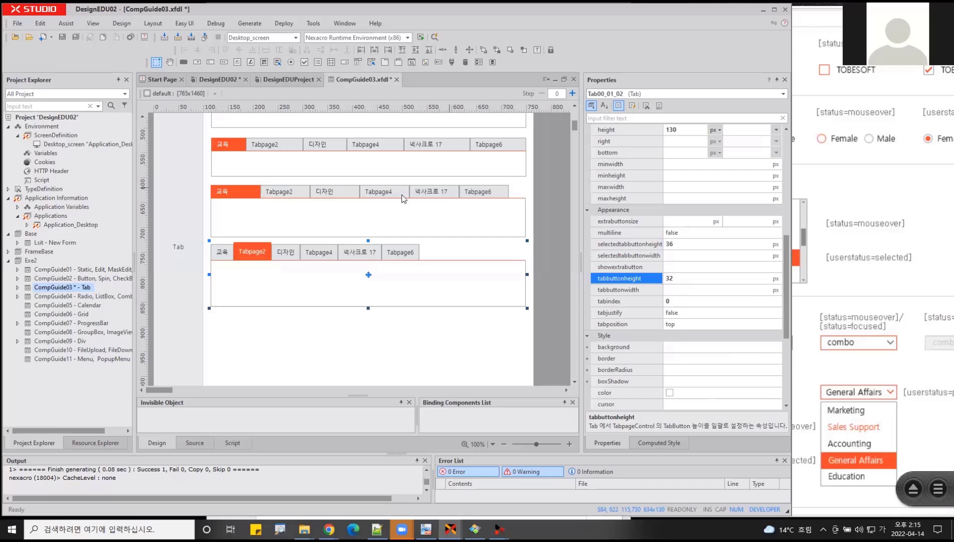
- Duplicate the first wide tab component again and place the copy beneath the lowest one, at about left 113 and top 870 px
scroll(380, 219, up, 3)
click(331, 194)
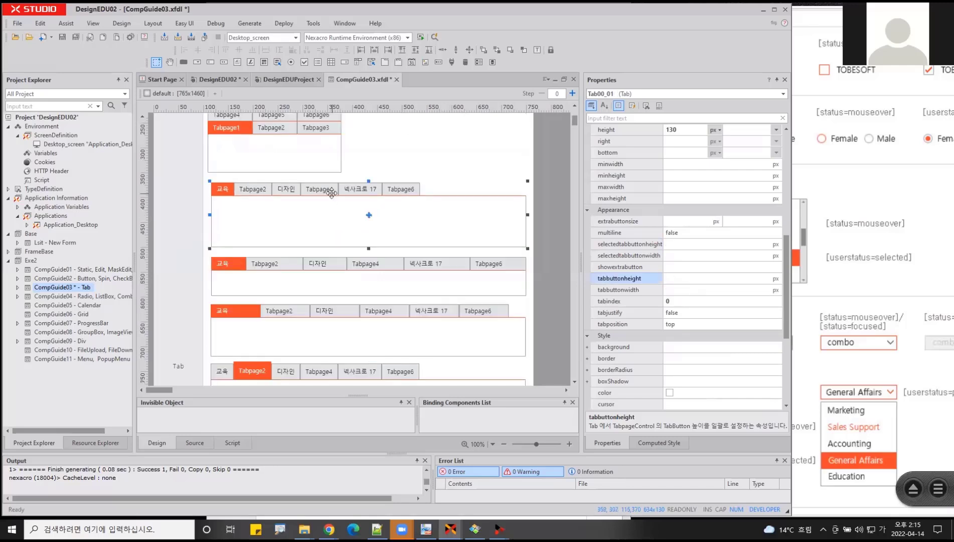
key(ctrl+v)
drag(315, 205, 319, 333)
scroll(319, 333, down, 5)
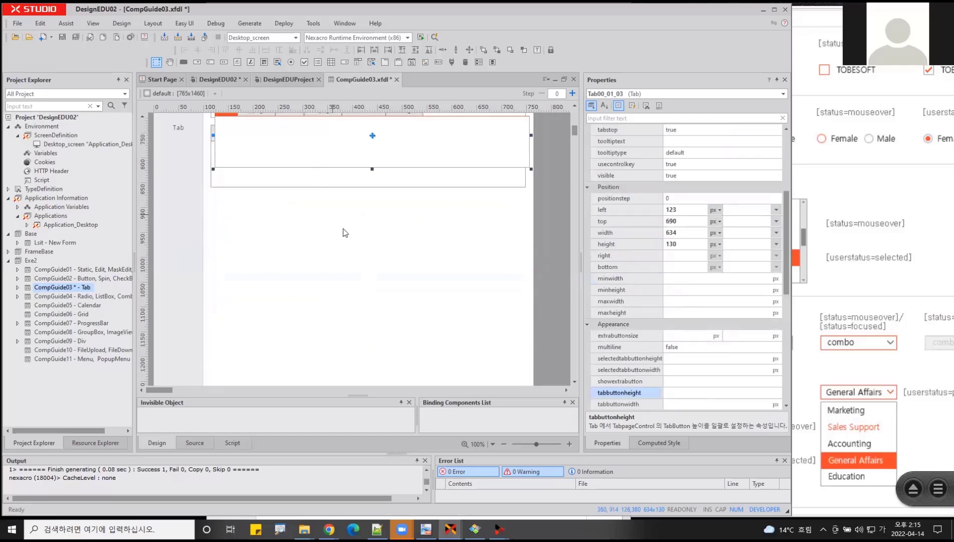
scroll(326, 210, up, 1)
drag(311, 169, 305, 259)
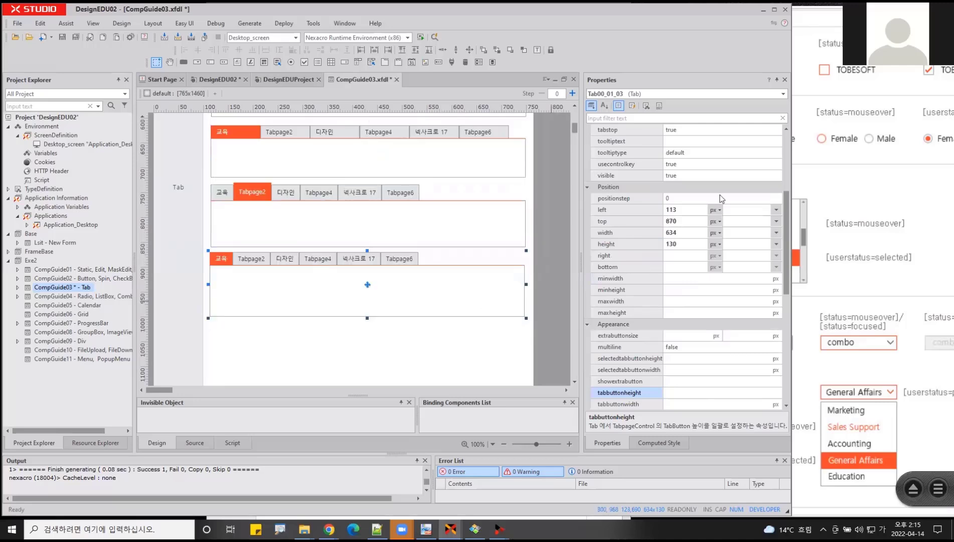
- Open the CompGuide02 and CompGuide01 forms to examine the close button on document tabs, and close both to return to CompGuide03
double_click(75, 278)
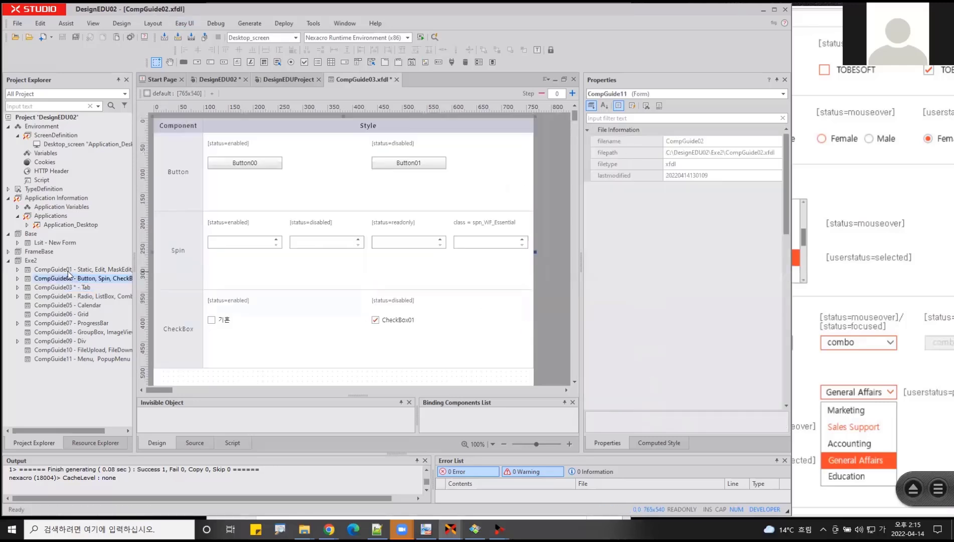
click(68, 269)
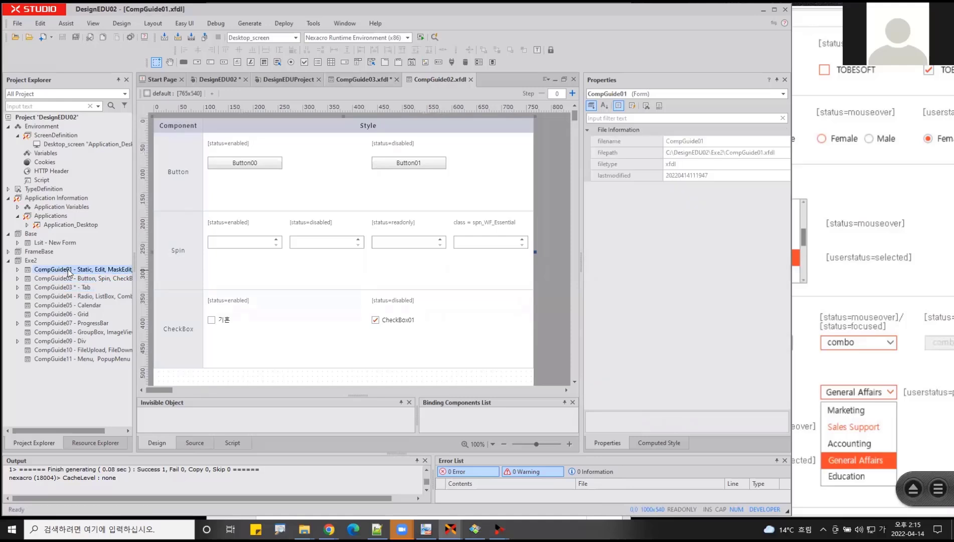
double_click(68, 268)
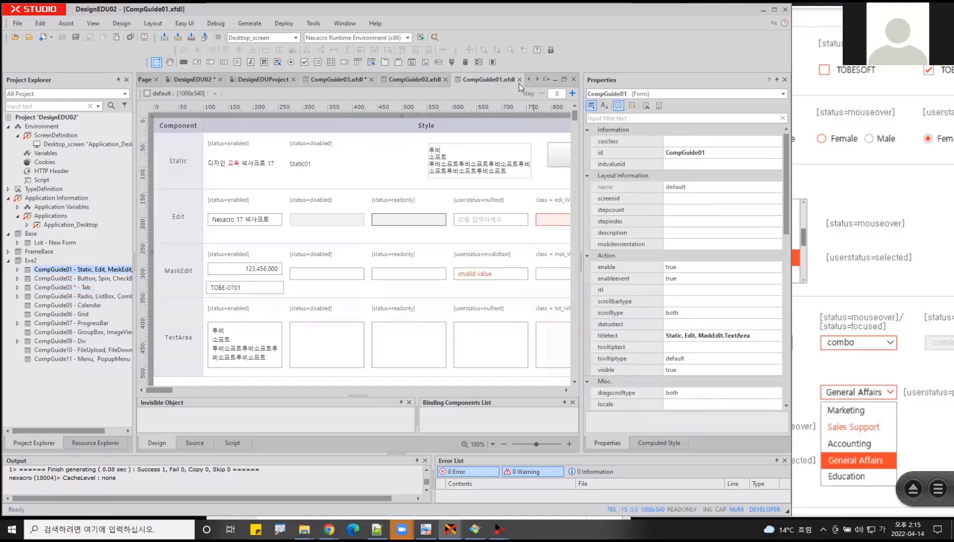
key(ctrl+2)
drag(515, 84, 529, 84)
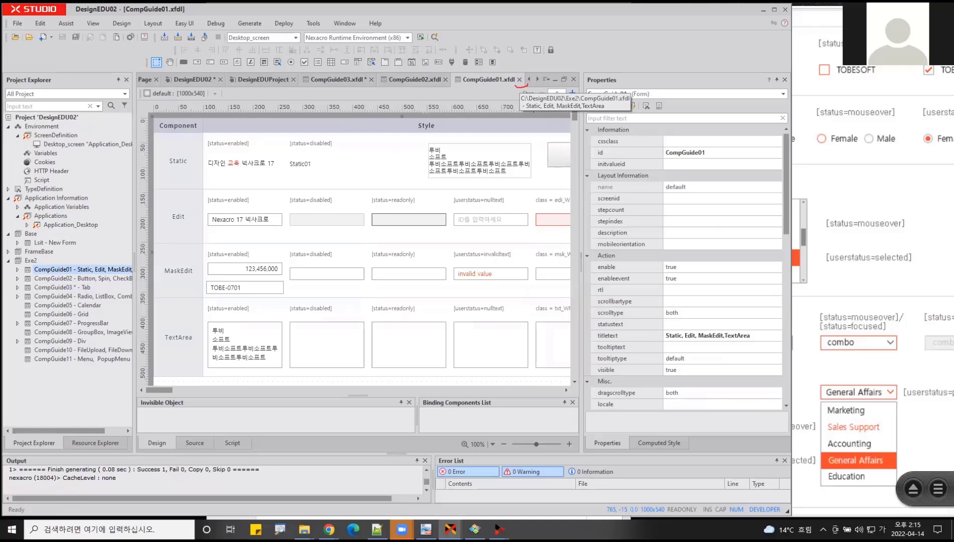
key(Escape)
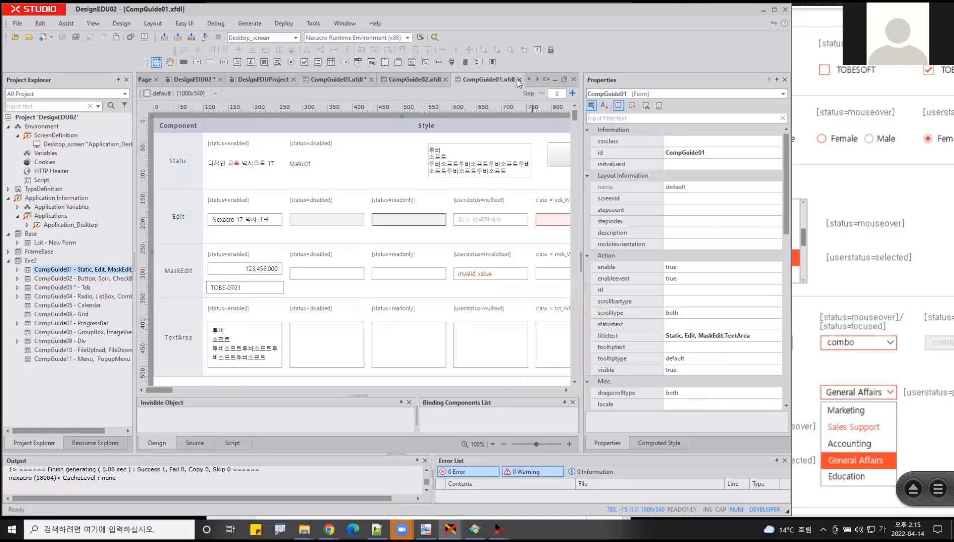
click(520, 79)
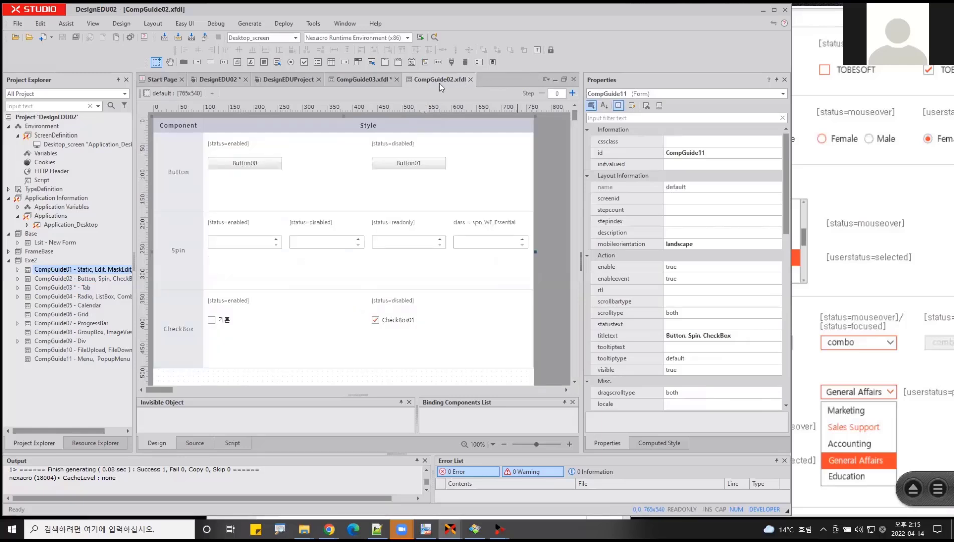
click(356, 82)
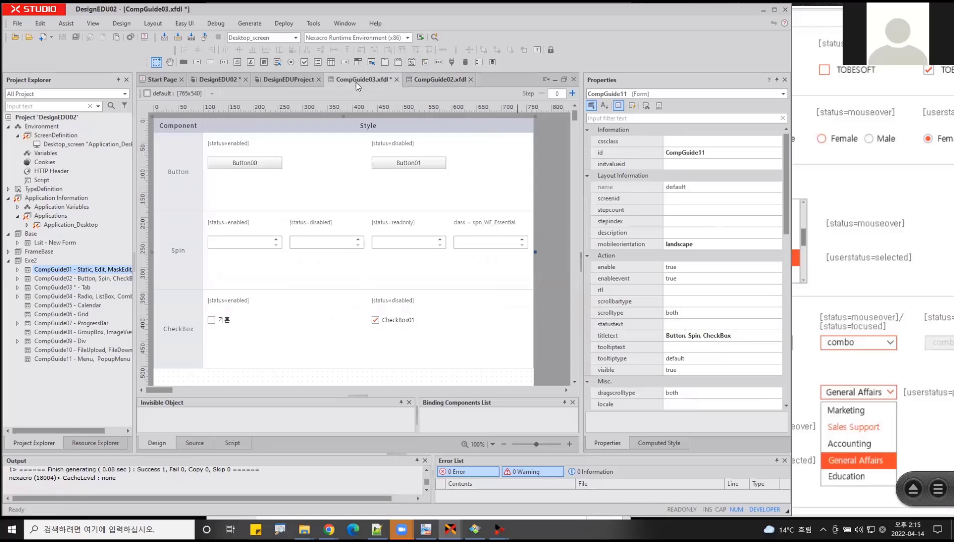
click(471, 79)
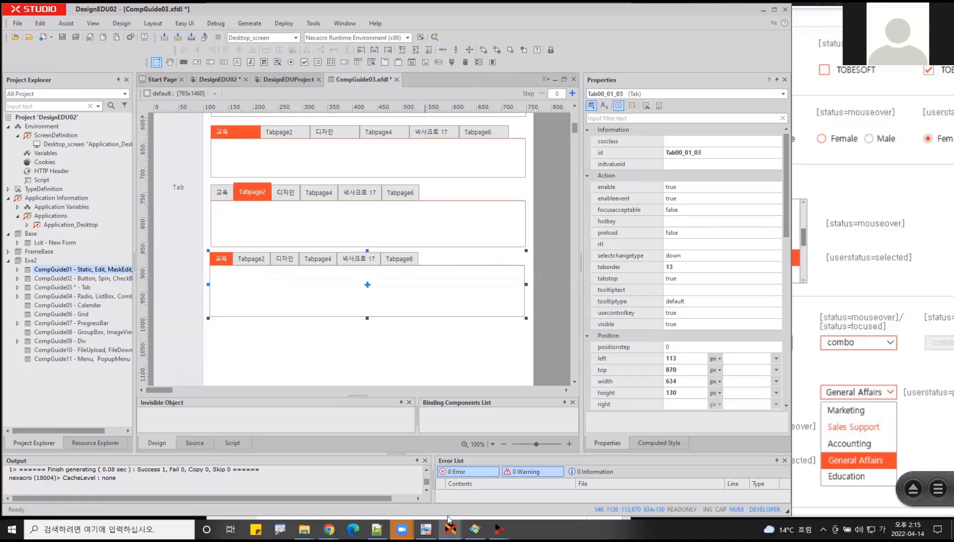
- Switch to the nexacro 17.1 Reference Guide and examine the extrabutton control in the Tab structure diagram
mouse_move(450, 528)
click(501, 494)
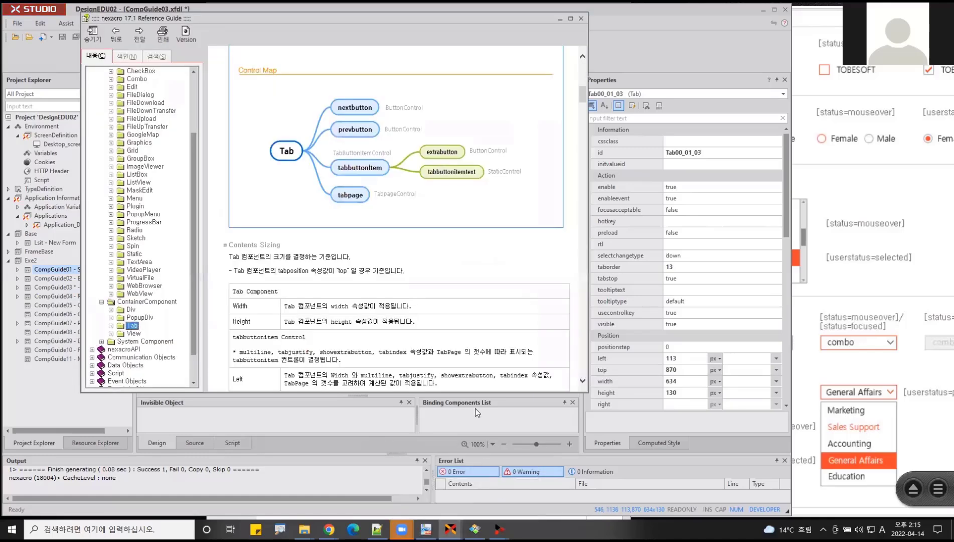
scroll(402, 215, up, 5)
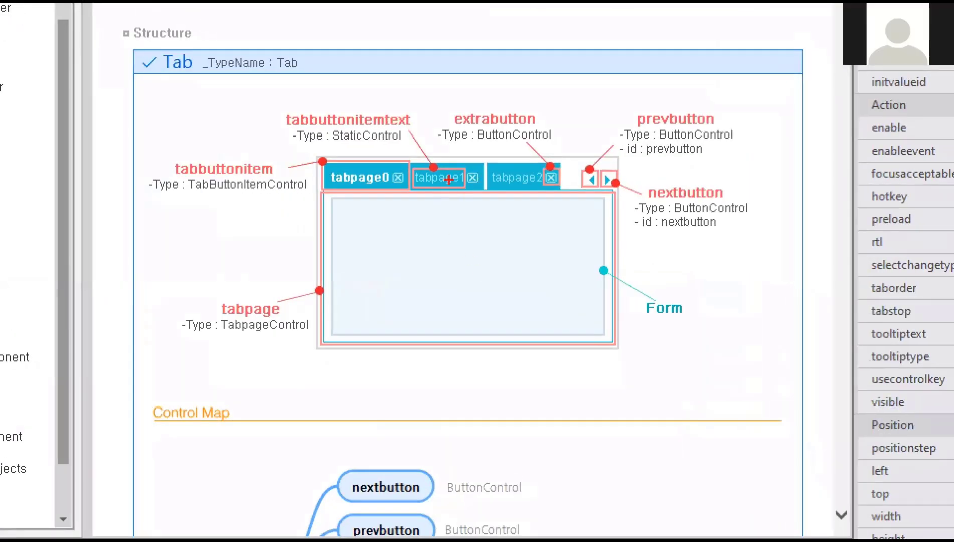
mouse_move(557, 190)
mouse_down()
mouse_move(532, 182)
mouse_move(557, 161)
mouse_move(565, 180)
mouse_up()
mouse_move(560, 128)
mouse_down()
mouse_move(445, 129)
mouse_move(460, 107)
mouse_move(556, 107)
mouse_move(559, 130)
mouse_up()
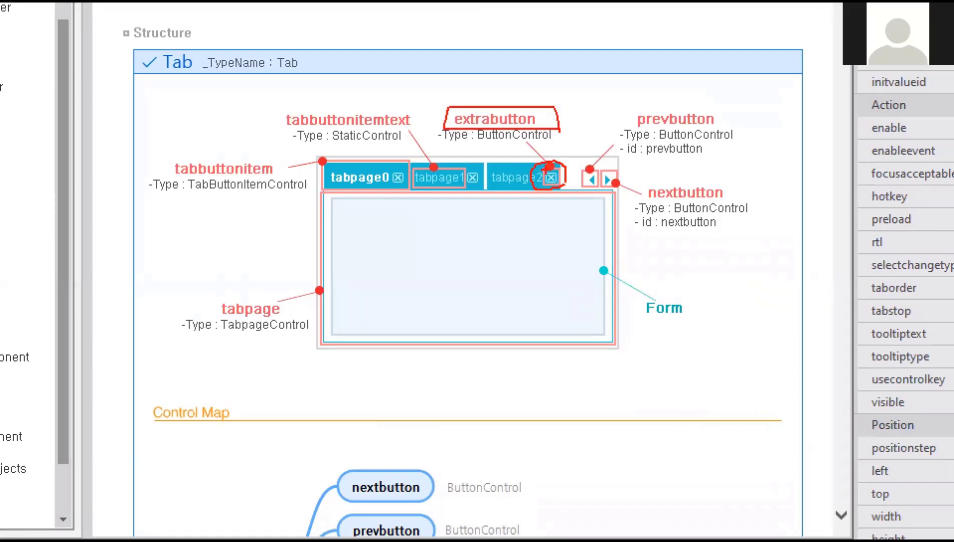
- Examine the Tab Control Map in the Reference Guide, tracing extrabutton under tabbuttonitem and comparing it with the structure diagram
key(Escape)
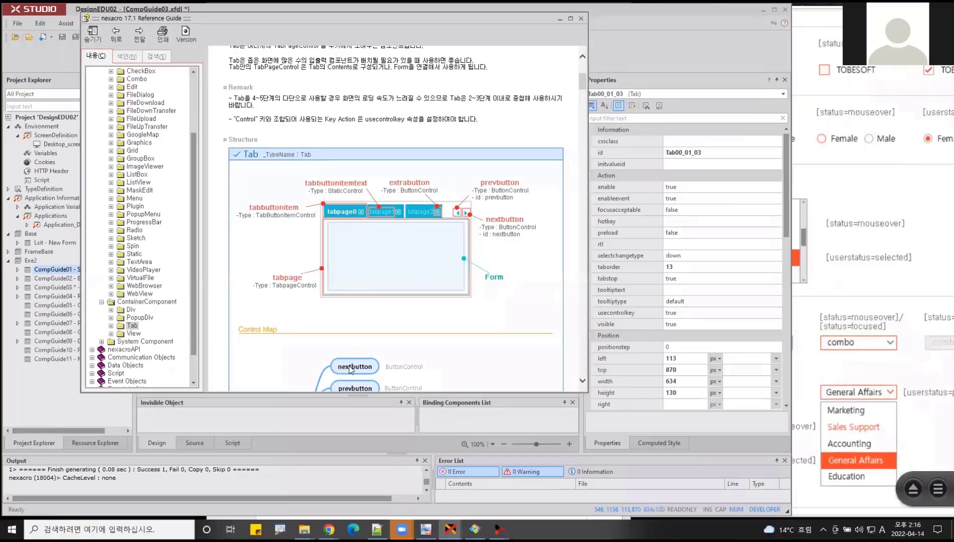
scroll(379, 221, down, 3)
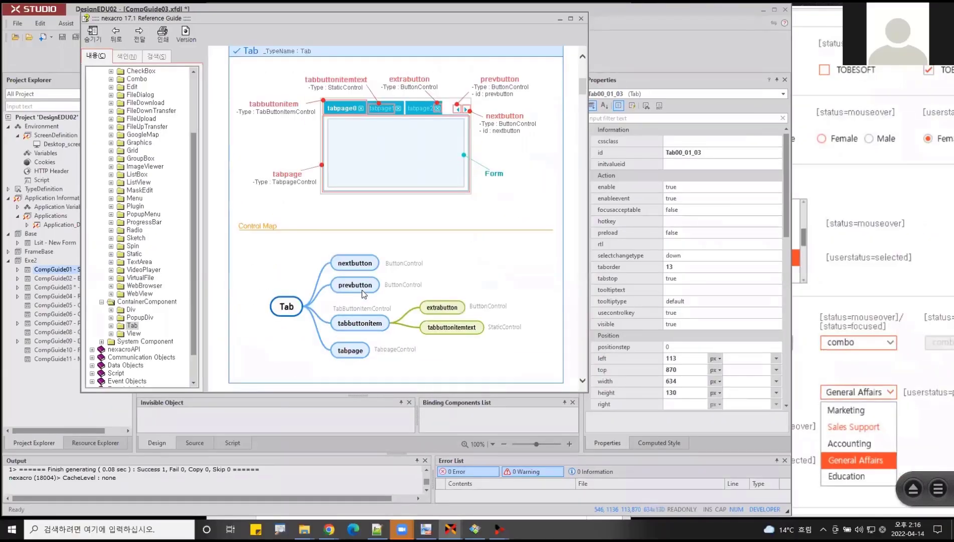
key(ctrl+2)
mouse_move(385, 249)
mouse_down()
mouse_move(351, 354)
mouse_move(322, 360)
mouse_up()
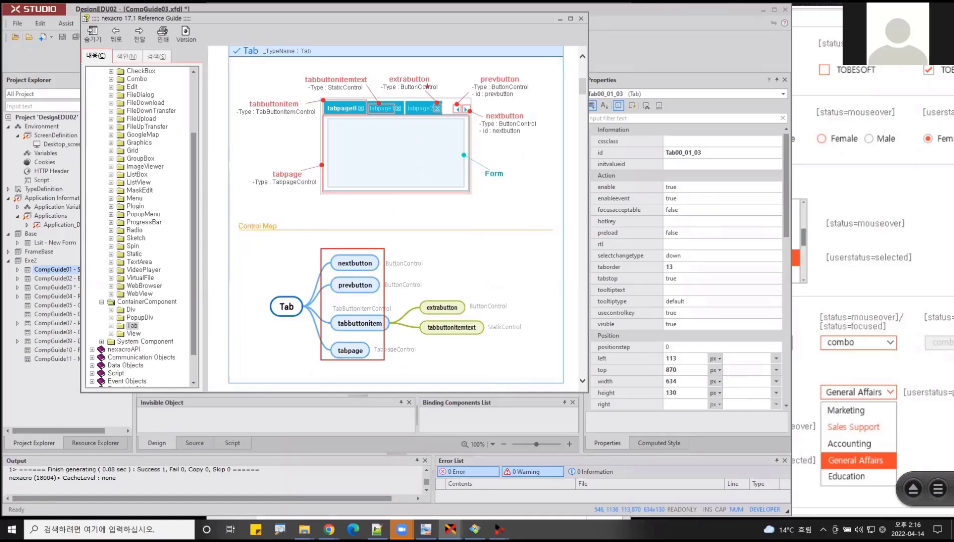
drag(437, 83, 385, 83)
mouse_move(464, 316)
mouse_down()
mouse_move(439, 317)
mouse_move(471, 297)
mouse_move(449, 318)
mouse_up()
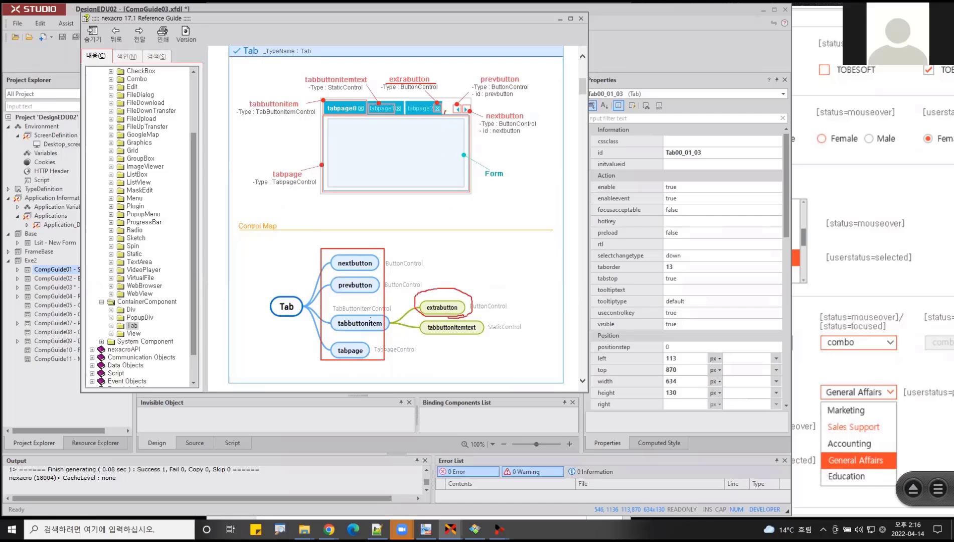
mouse_move(444, 106)
mouse_down()
mouse_move(457, 294)
mouse_move(444, 272)
mouse_up()
key(Escape)
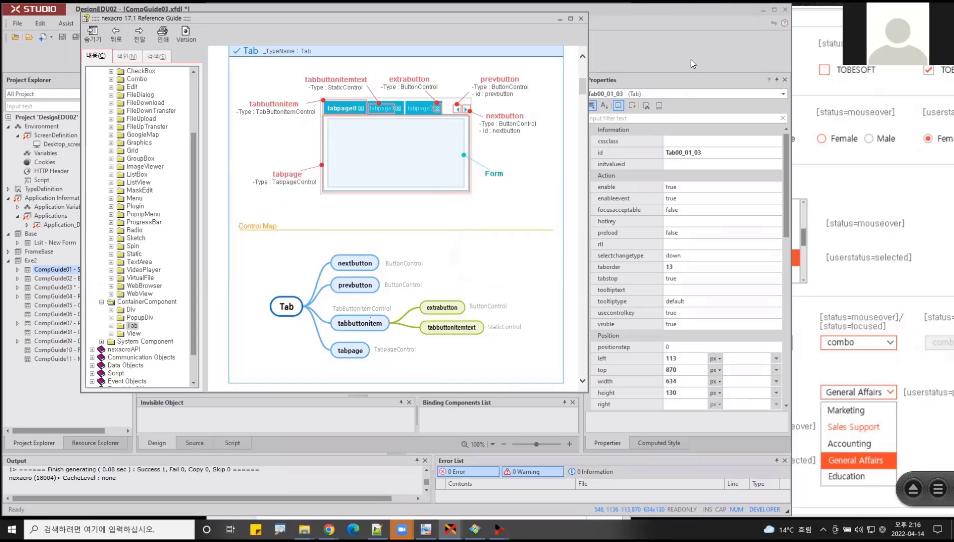
- Return to nexacro studio and add the selector .Tab .tabbuttonitem .extrabutton to the DesignEDU02 style document
click(691, 59)
click(214, 78)
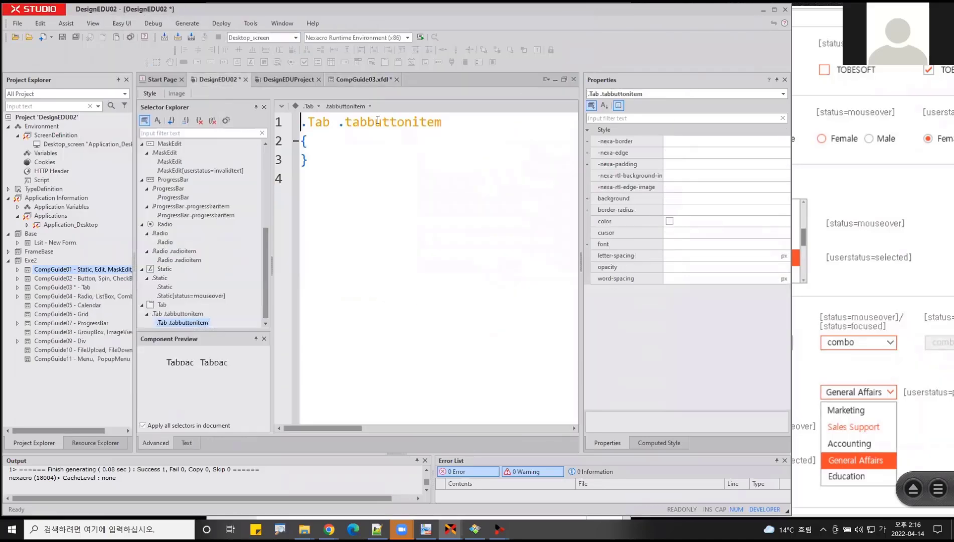
click(319, 110)
drag(368, 122, 467, 123)
click(370, 106)
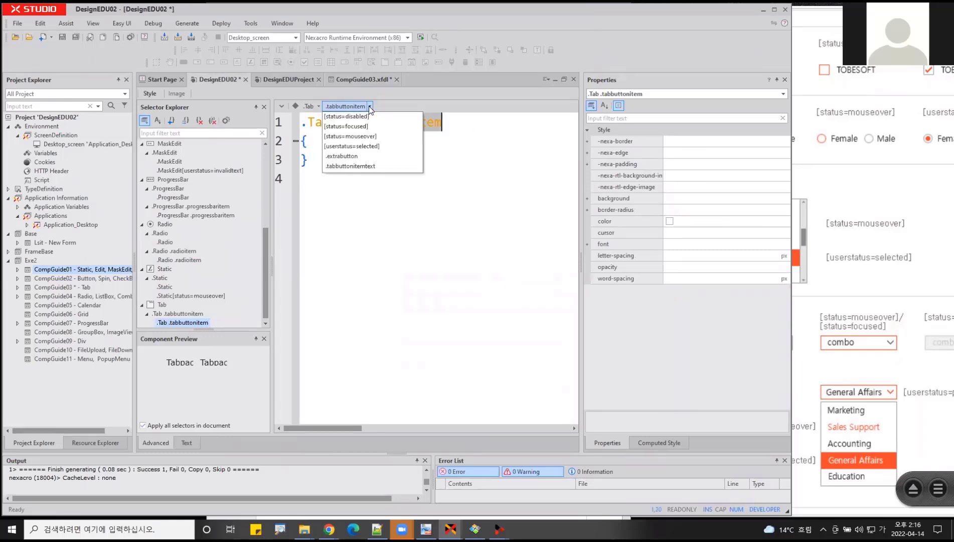
click(351, 157)
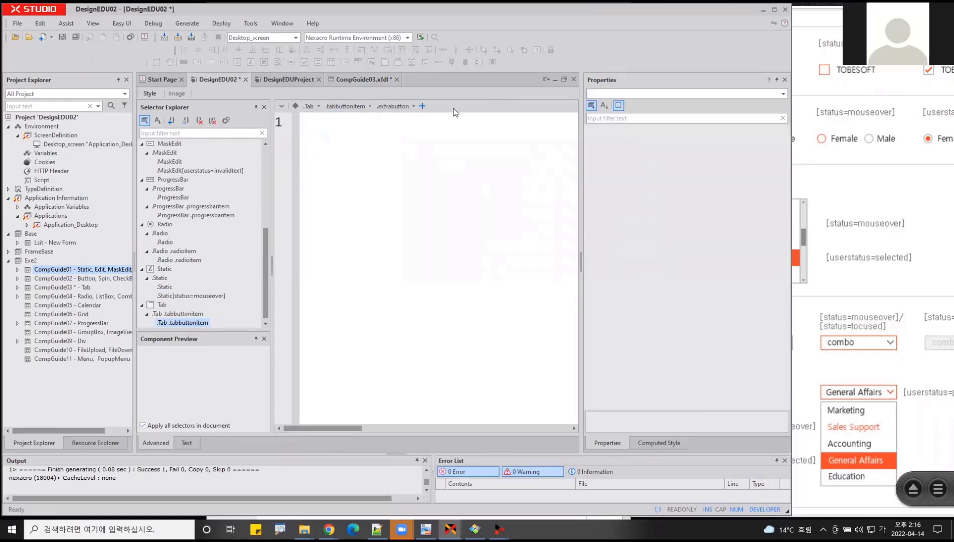
click(423, 106)
drag(546, 125, 448, 123)
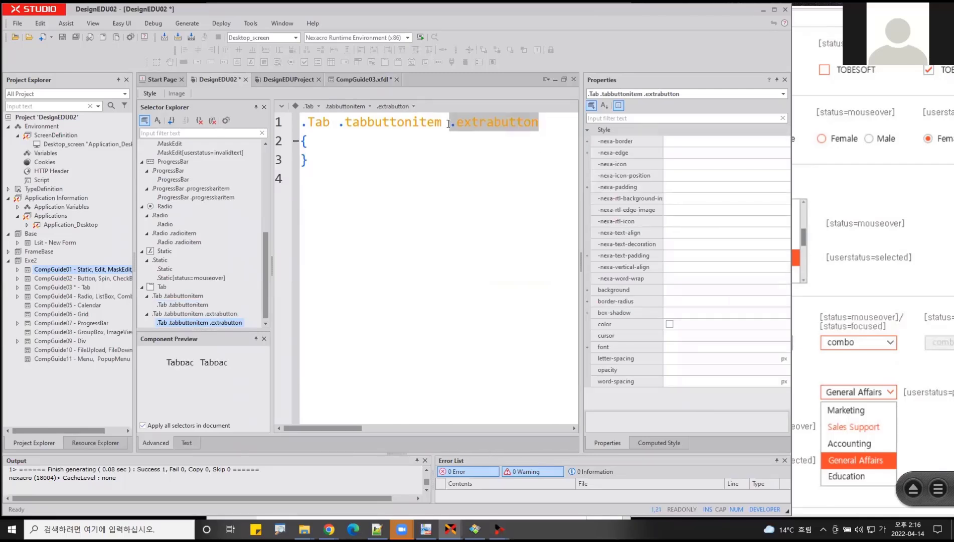
- Copy the selector text .Tab .tabbuttonitem .extrabutton from DesignEDU02 and search for it in the DesignEDUProject selectors
click(349, 78)
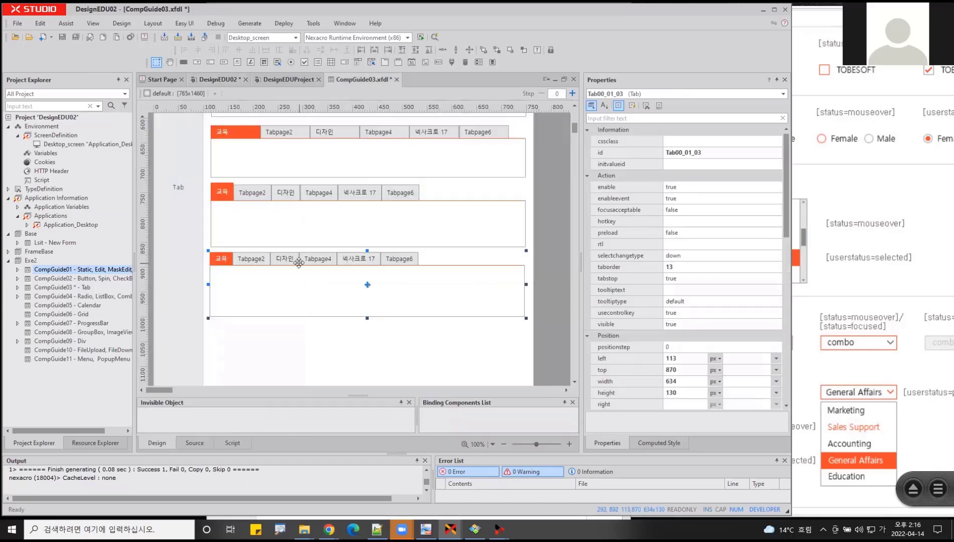
click(277, 79)
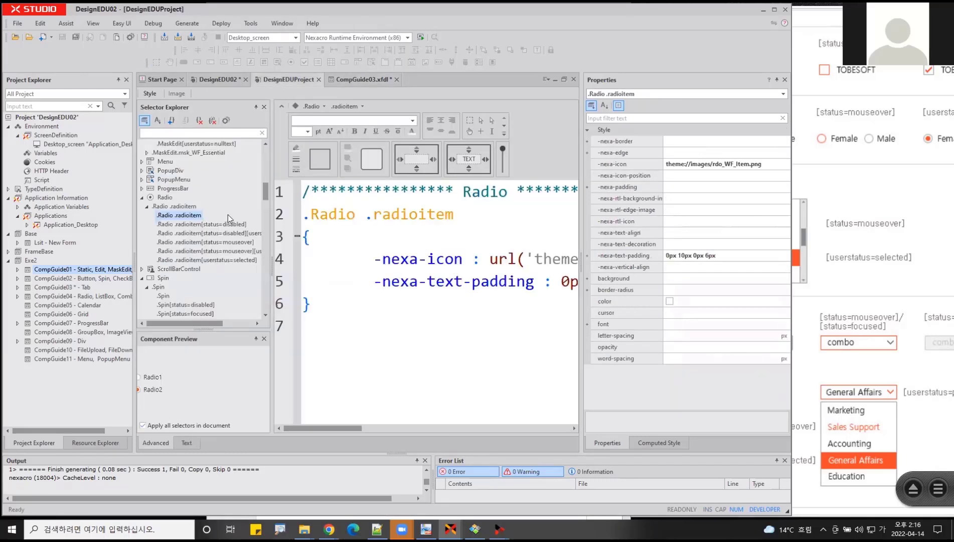
click(228, 80)
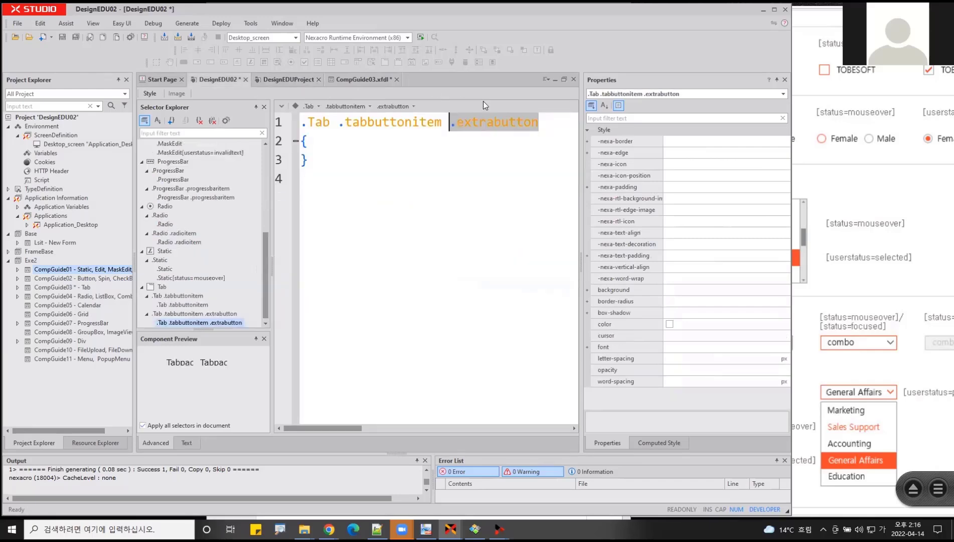
drag(541, 122, 217, 123)
key(ctrl+c)
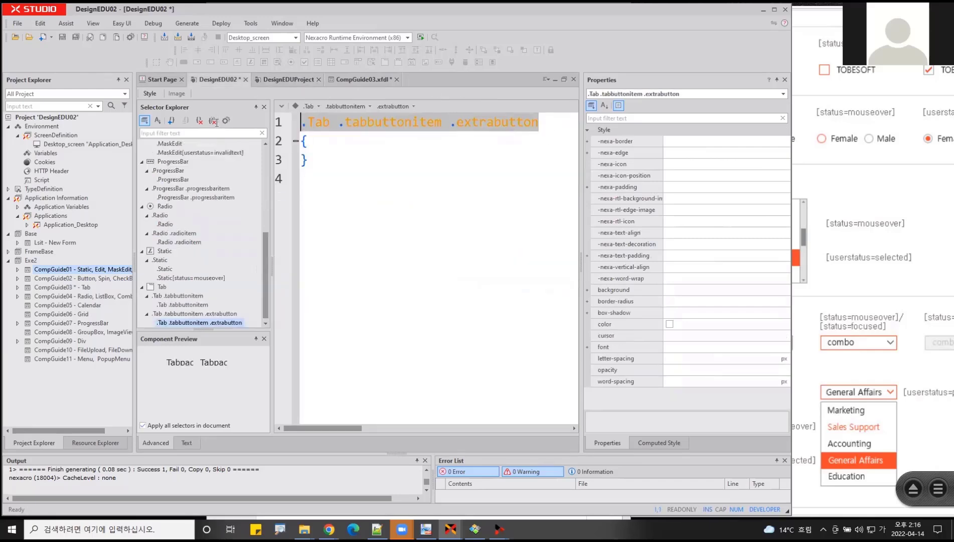
click(347, 83)
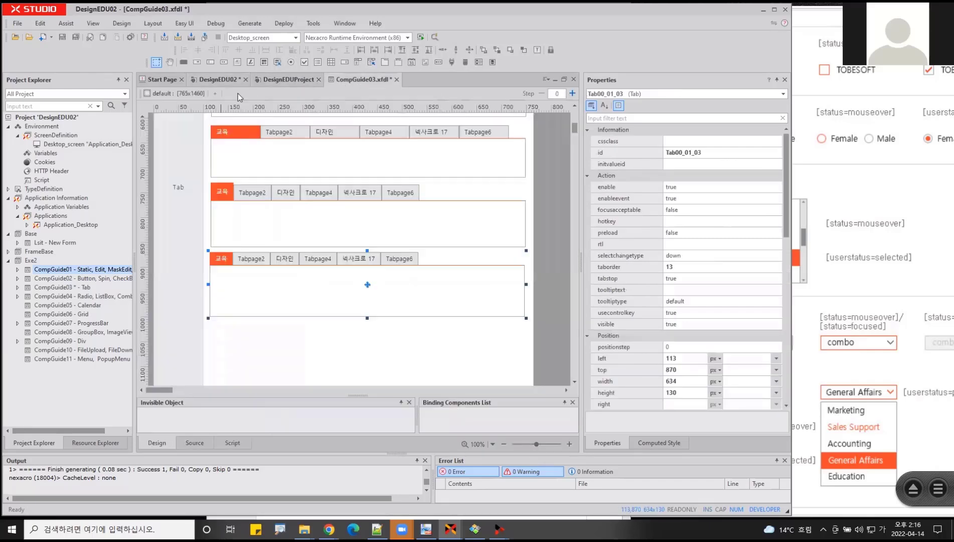
click(282, 81)
click(176, 135)
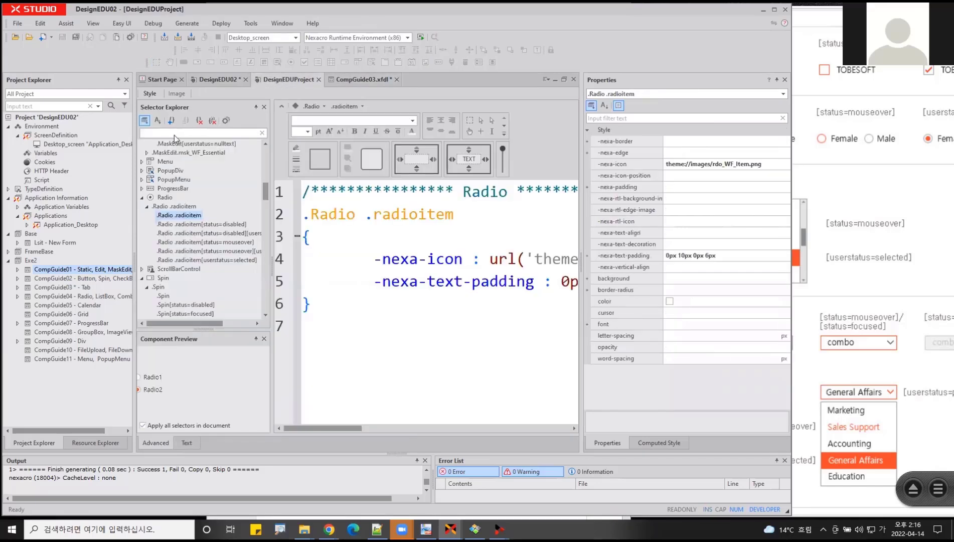
key(ctrl+v)
key(Return)
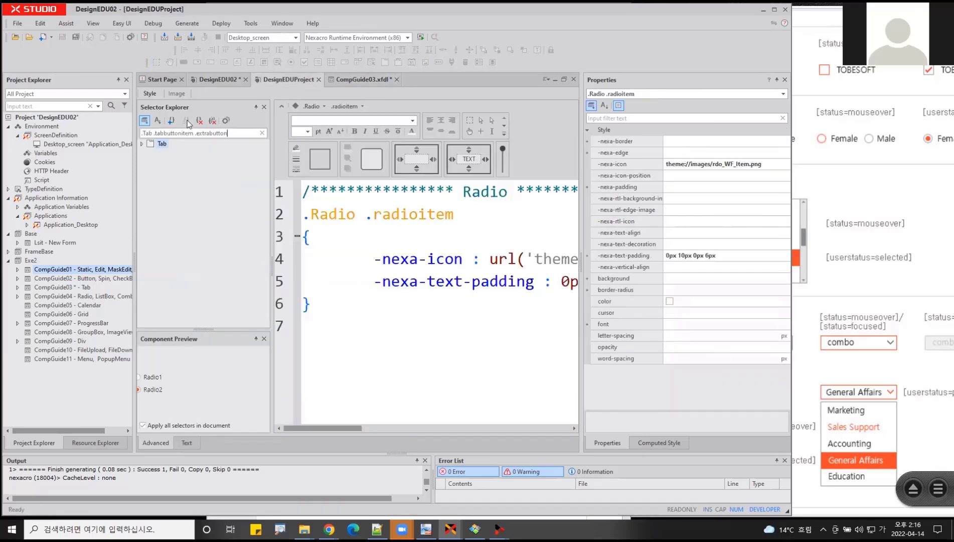
- Expand the Tab selectors in DesignEDUProject and examine the style rule for .Tab .tabbuttonitem .extrabutton
click(143, 144)
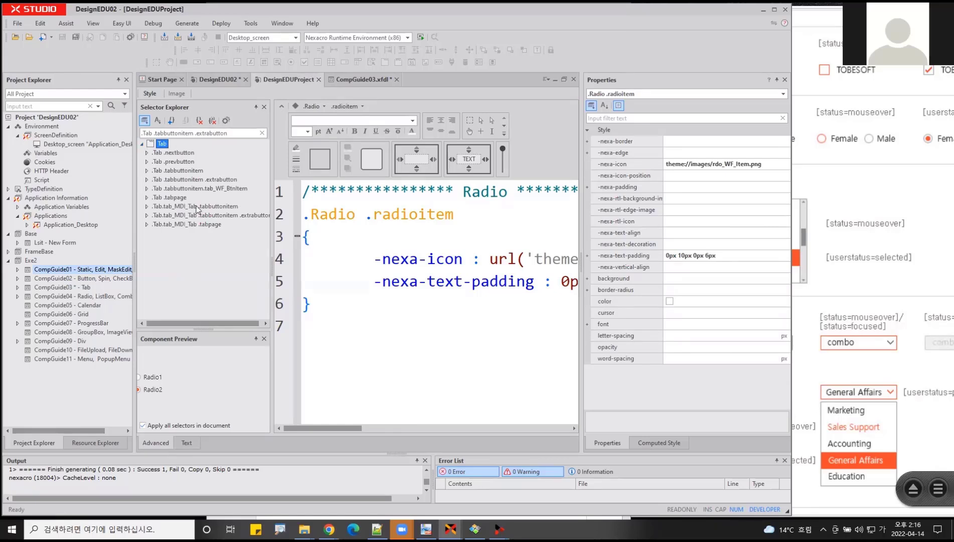
click(149, 180)
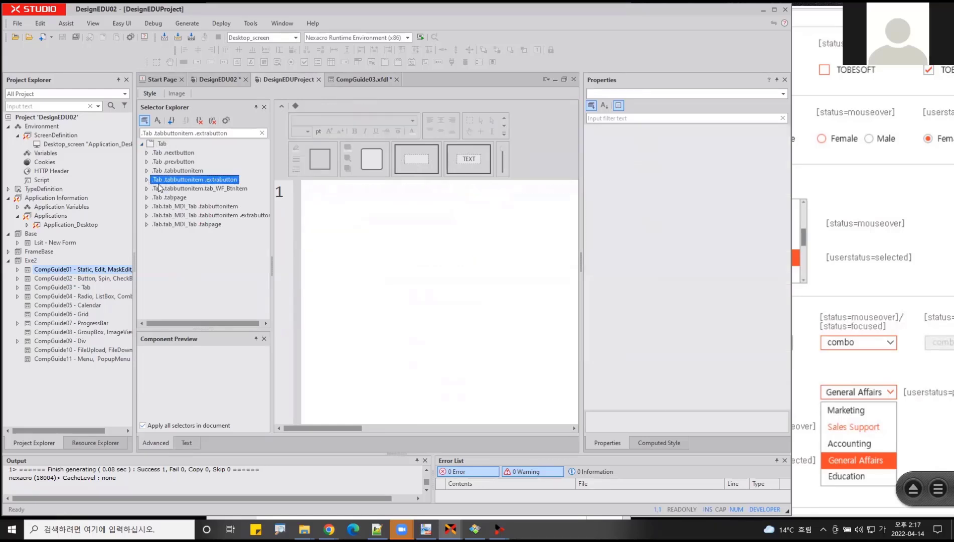
click(147, 180)
click(175, 189)
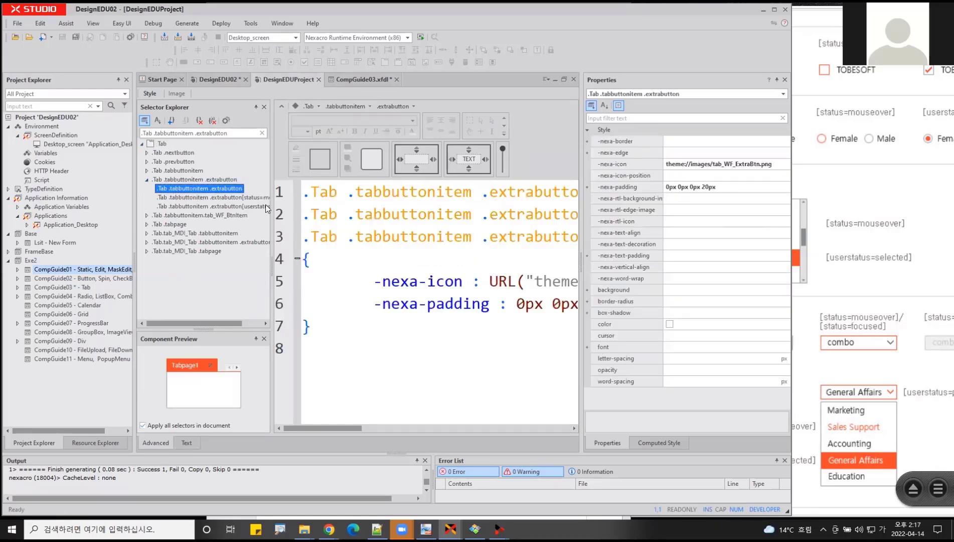
click(506, 192)
shift+click(532, 193)
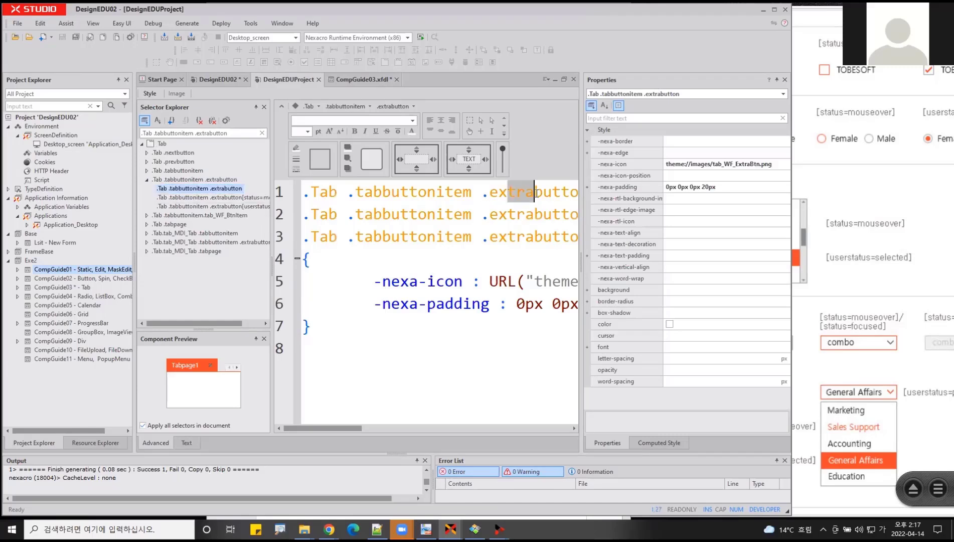
- Set showextrabutton to true for the lowest tab component in the CompGuide03 form
click(340, 75)
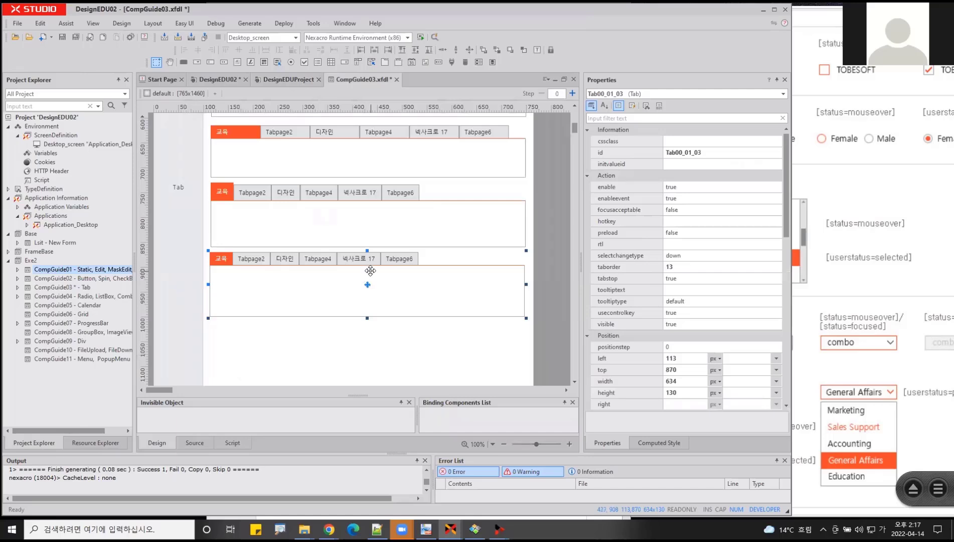
scroll(621, 284, down, 9)
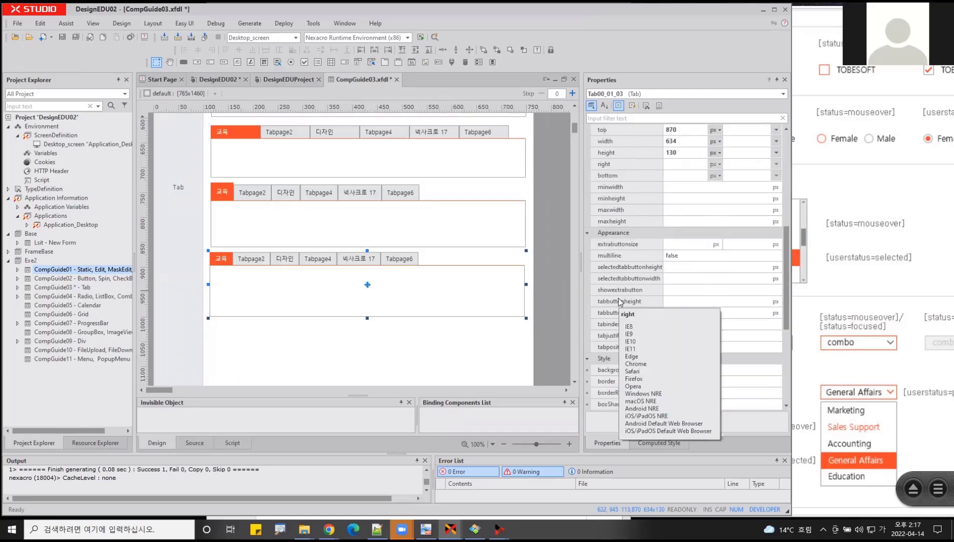
scroll(622, 284, down, 1)
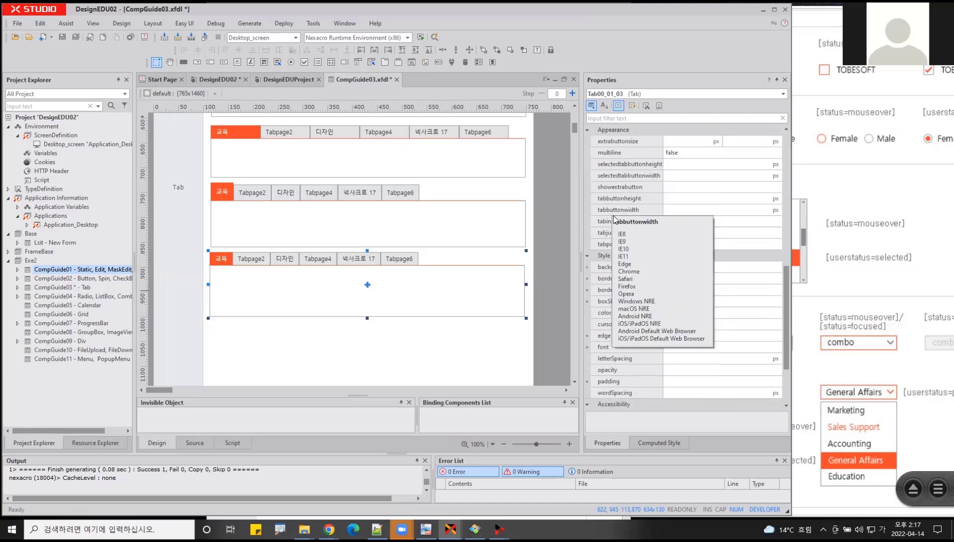
click(618, 190)
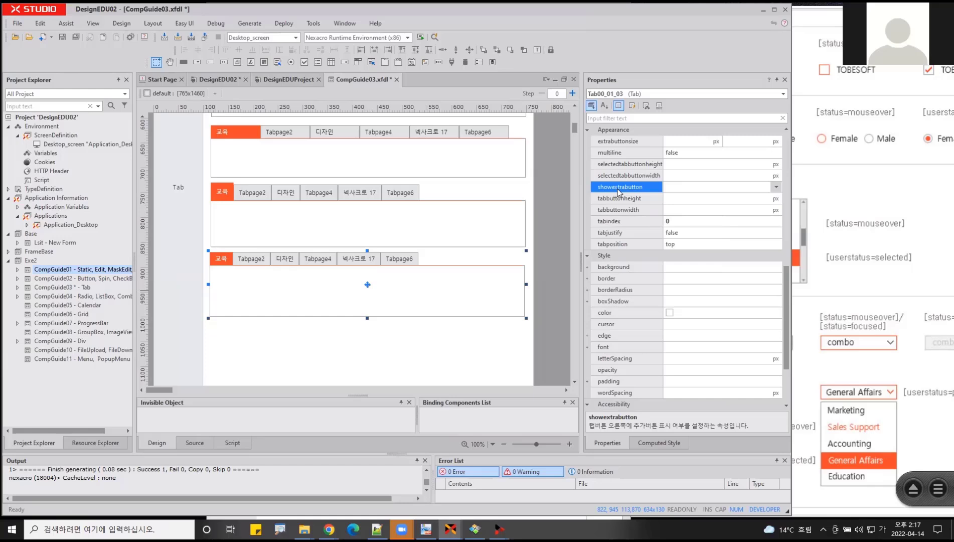
click(776, 187)
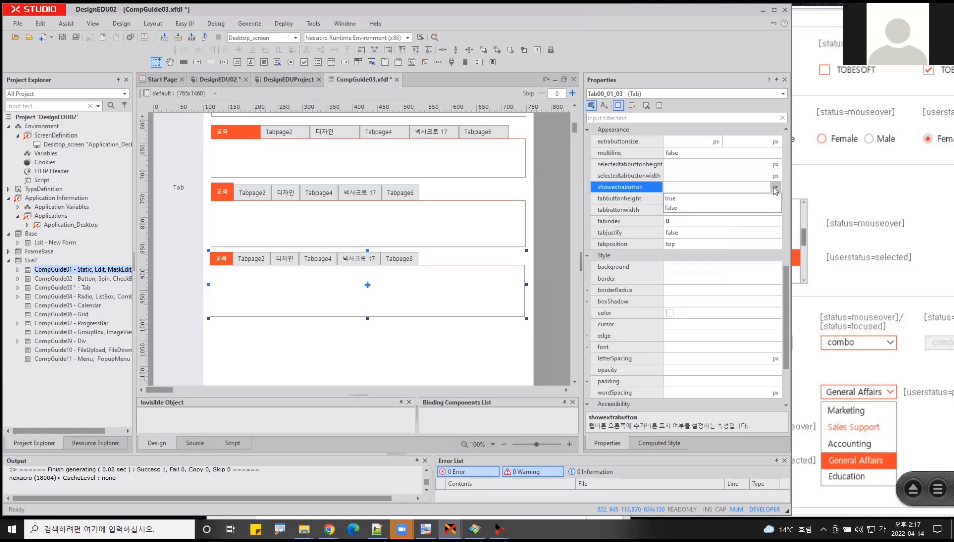
click(671, 199)
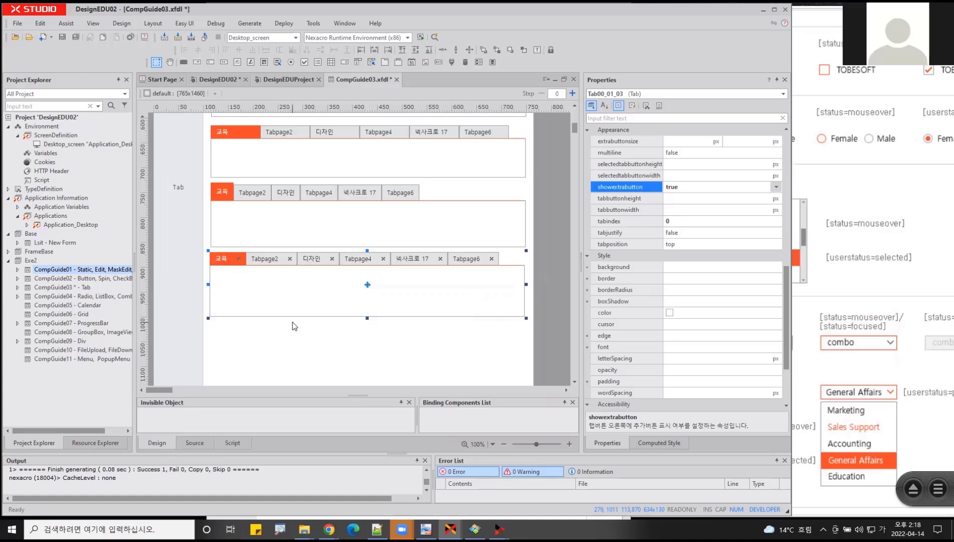
scroll(295, 326, down, 3)
scroll(295, 326, down, 2)
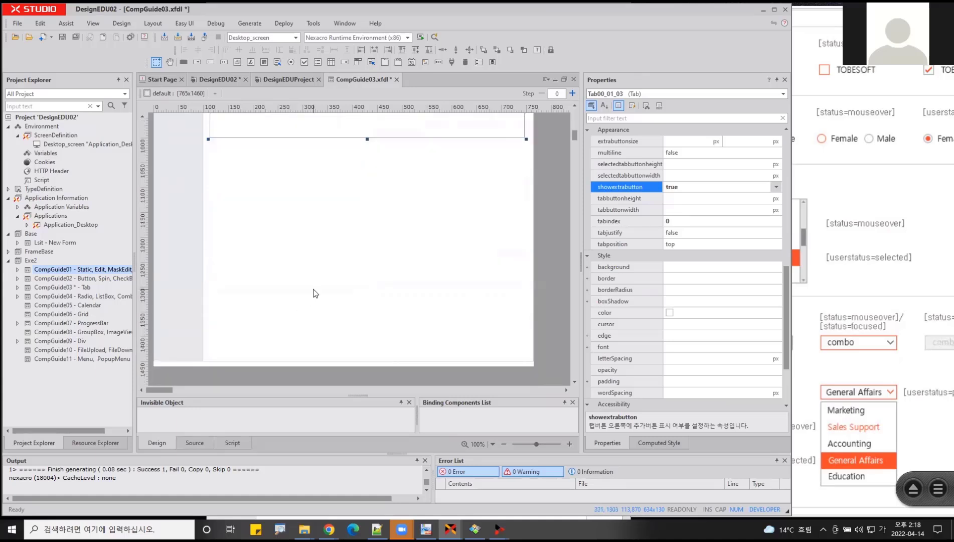
scroll(312, 319, down, 8)
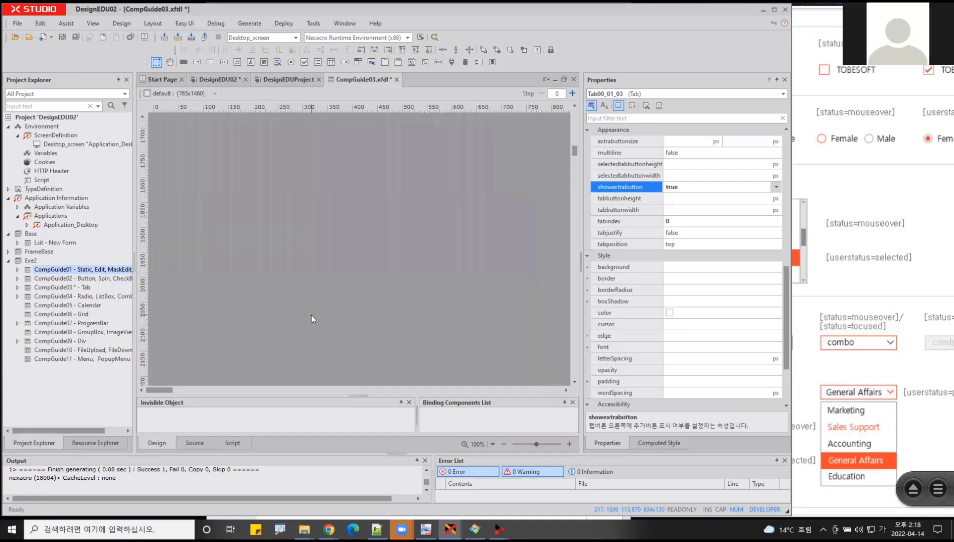
click(307, 335)
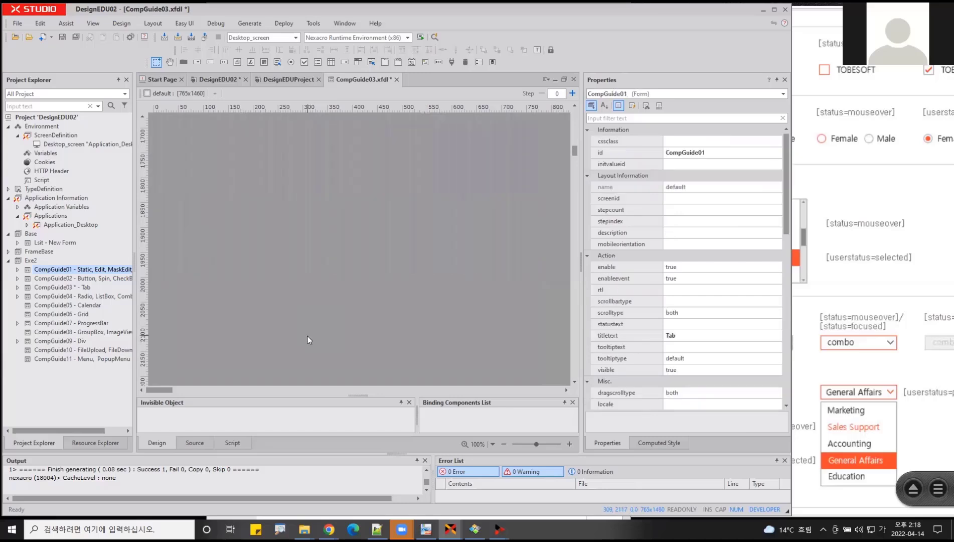
click(46, 446)
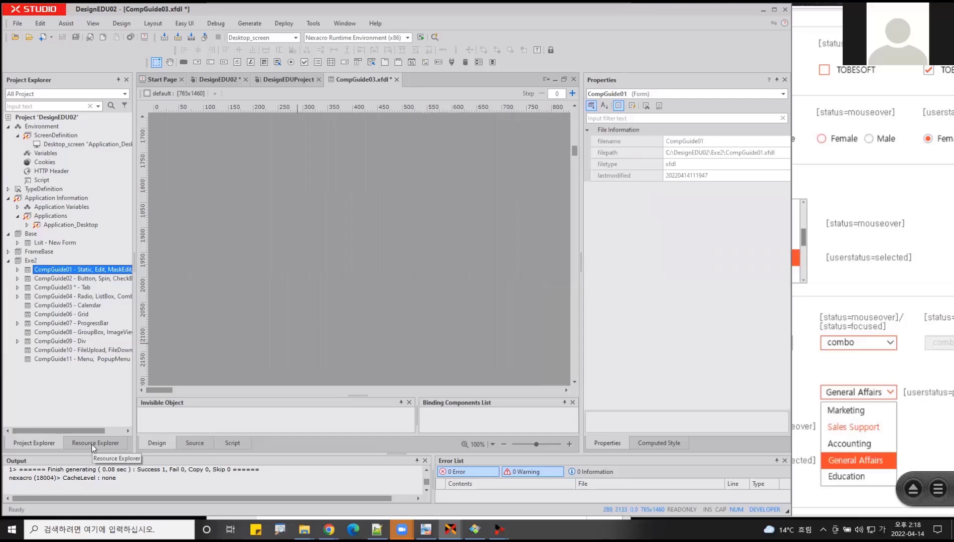
click(91, 443)
click(45, 445)
- Draw a new Tab component about 392 by 145 px beneath the lowest one, at about left 116 and top 1015 px
scroll(368, 287, up, 10)
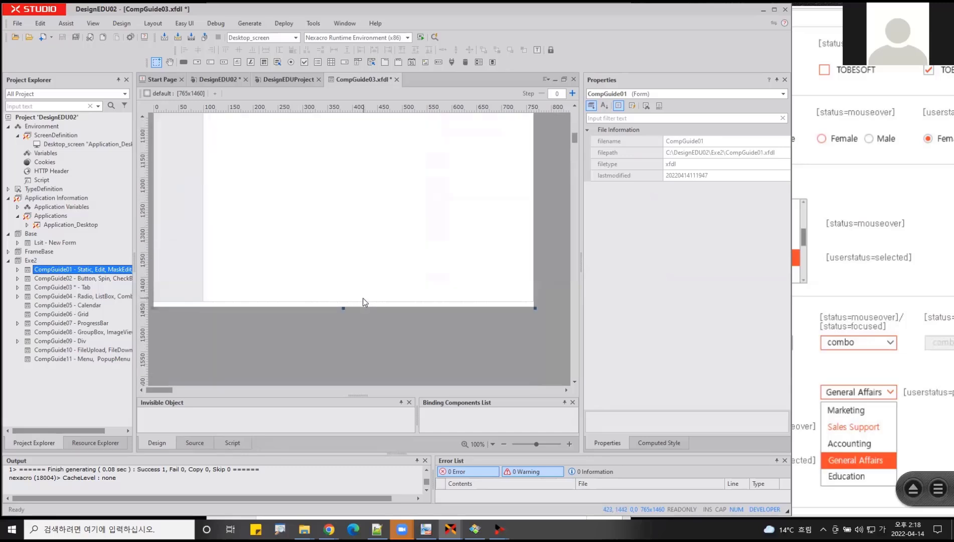
scroll(365, 302, up, 4)
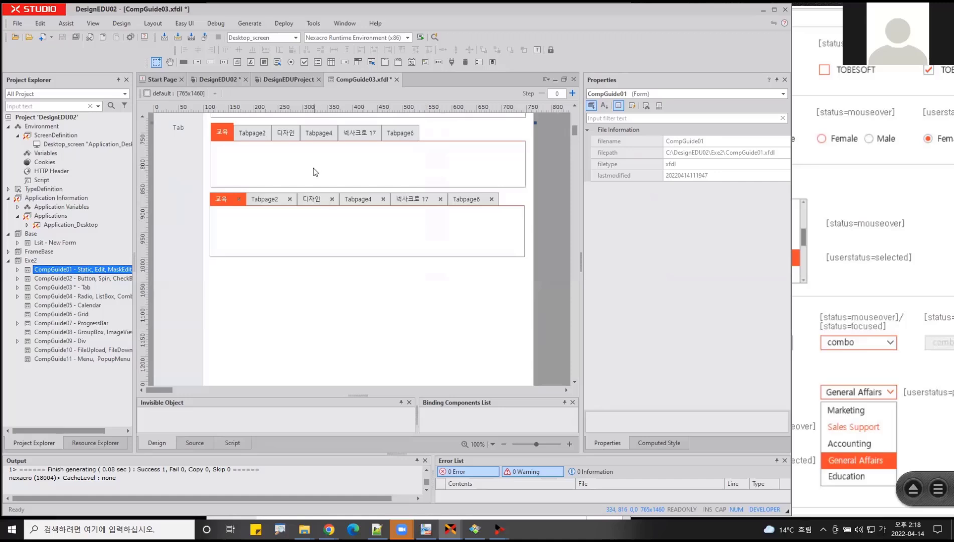
click(385, 62)
drag(211, 264, 407, 338)
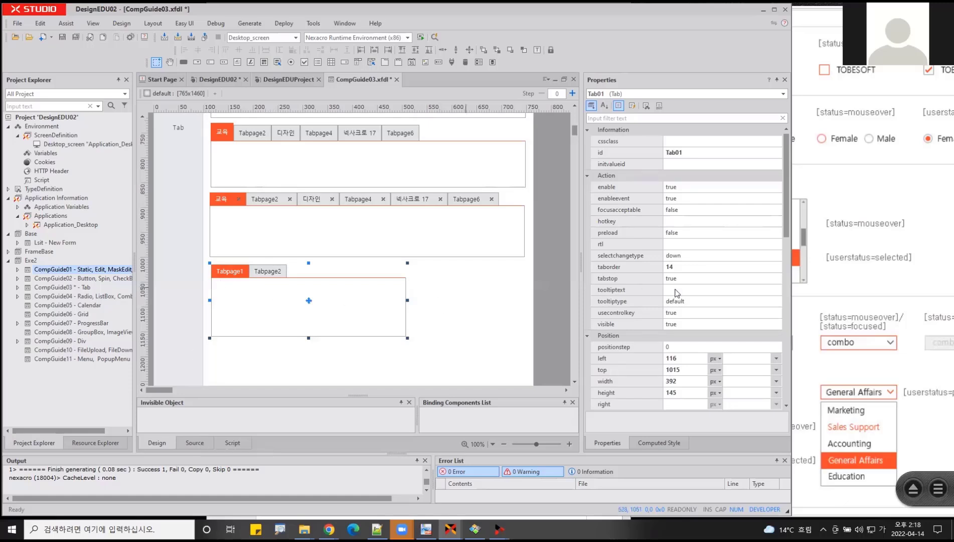
- Try tabposition bottom and left on the lowest Tab component, ending with it set back to top
scroll(672, 301, down, 8)
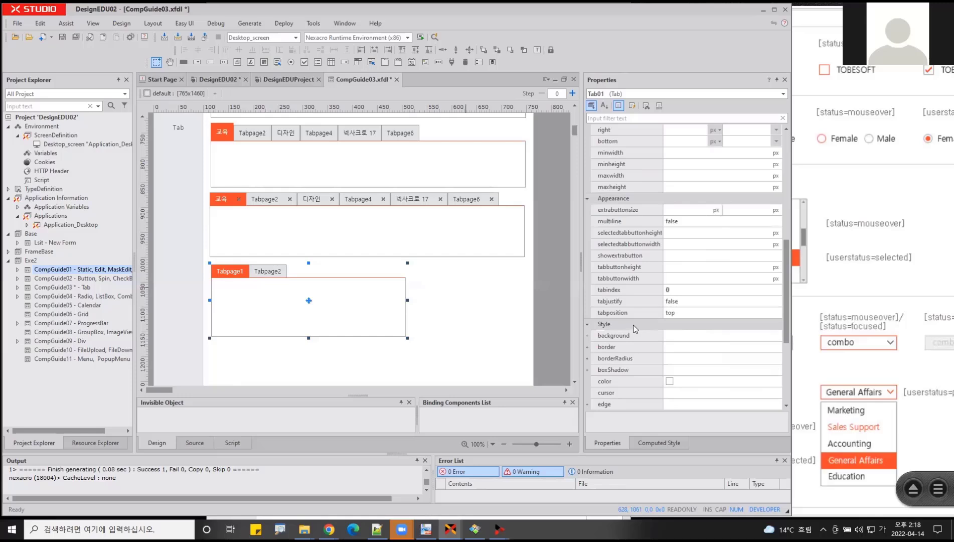
click(607, 313)
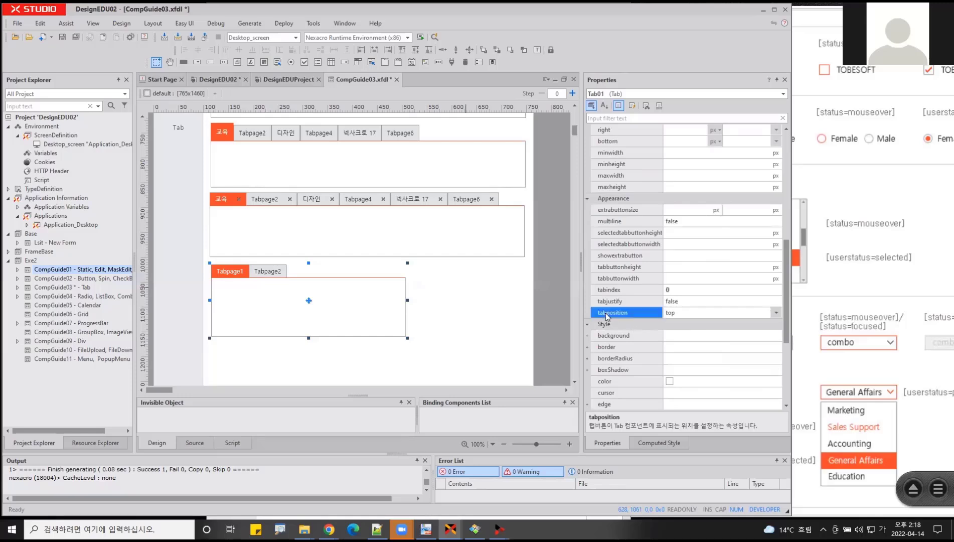
click(691, 313)
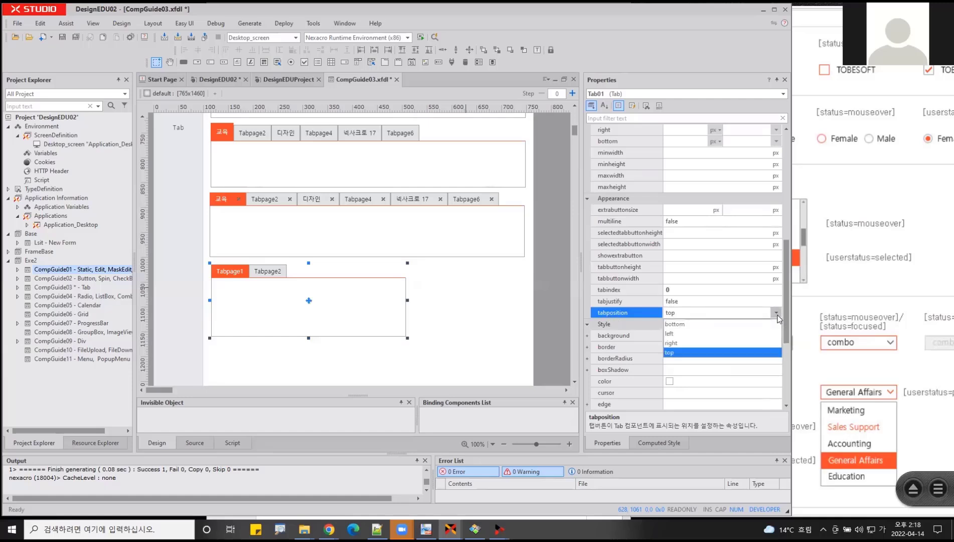
click(692, 322)
click(682, 313)
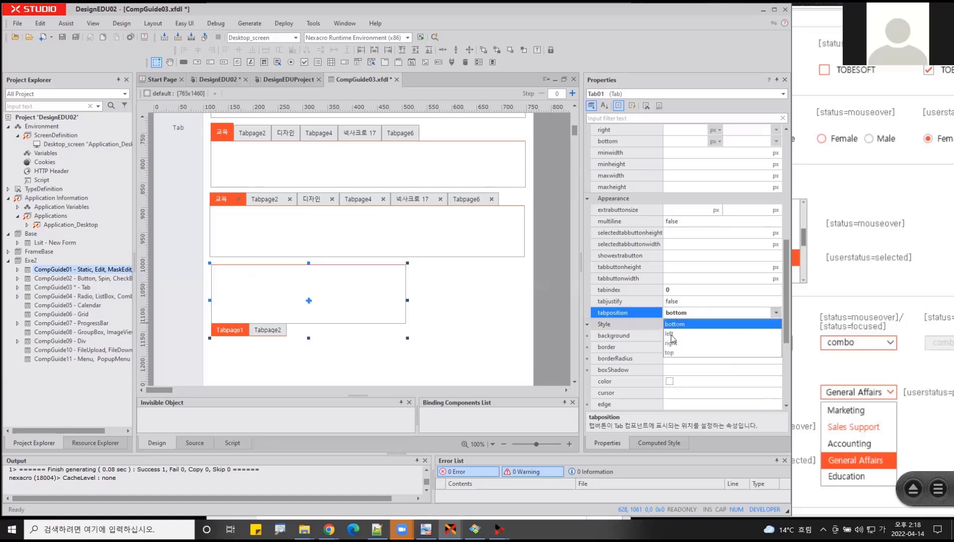
click(672, 333)
click(777, 313)
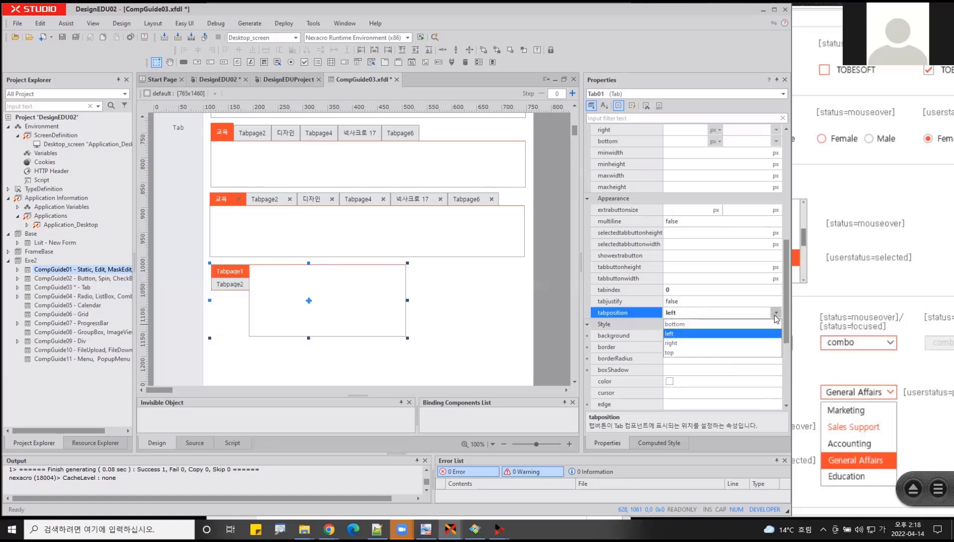
click(679, 354)
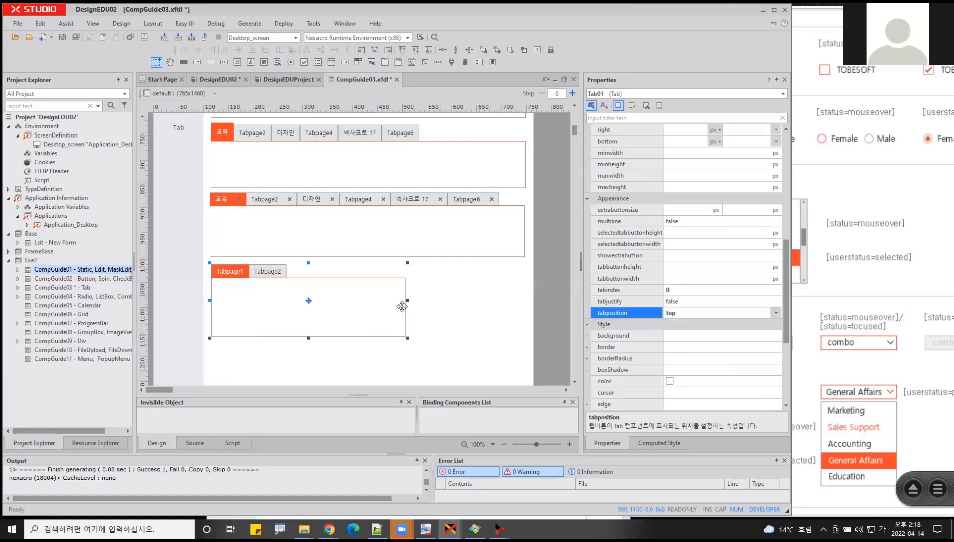
- Enlarge the lowest Tab component to about 622 by 425 px, down to near the form's lower edge
scroll(403, 305, down, 3)
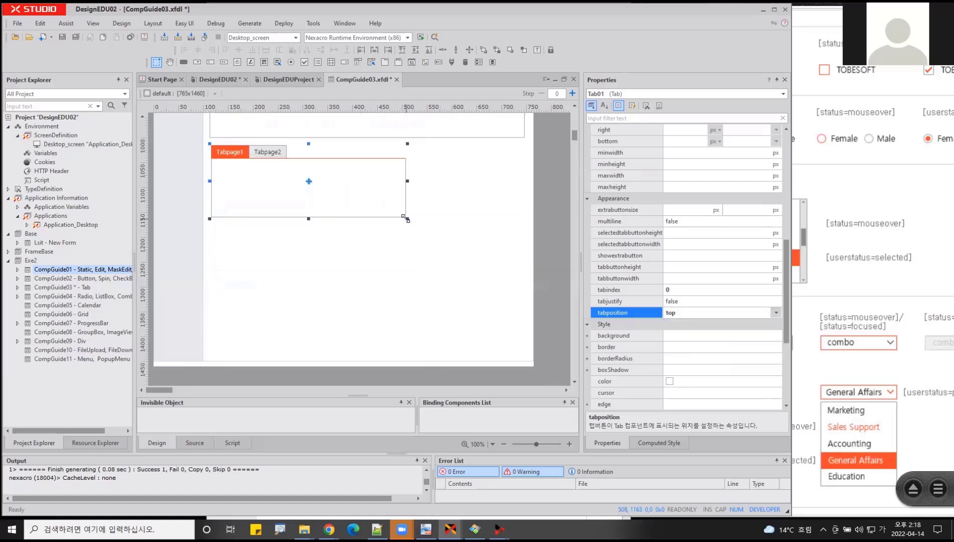
drag(407, 219, 522, 357)
- Save CompGuide03.xfdl and preview it in QuickView, switching the lowest Tab to Tabpage2 and back to Tabpage1 before closing the preview
click(435, 37)
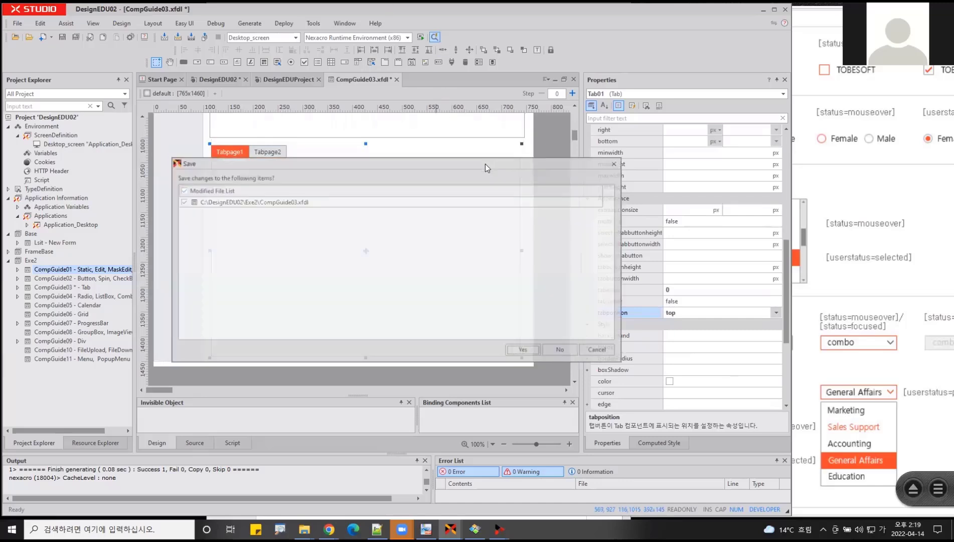
click(536, 351)
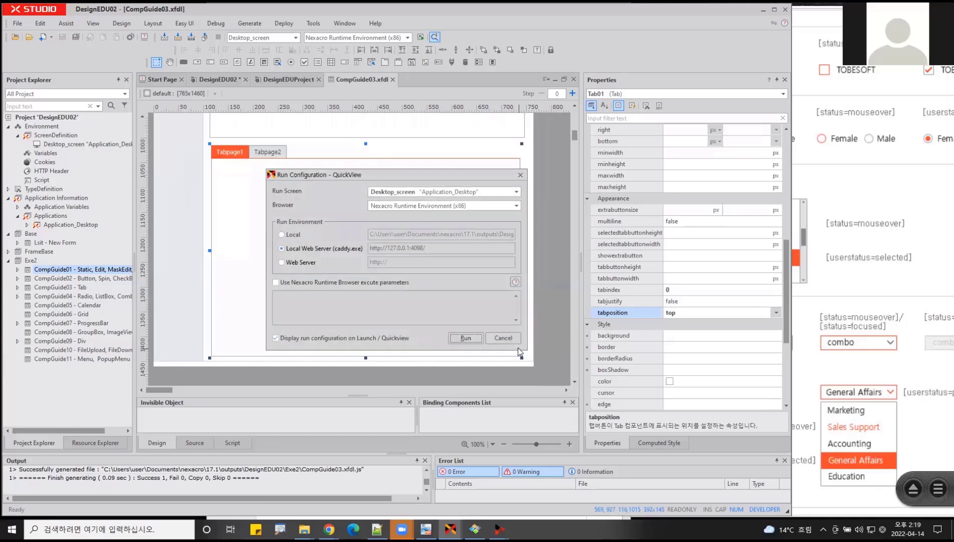
click(464, 338)
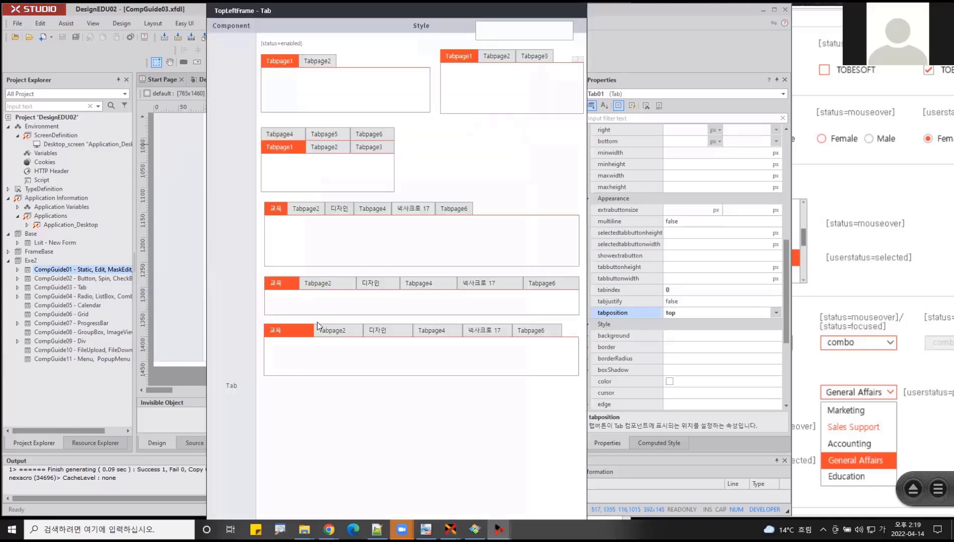
click(324, 315)
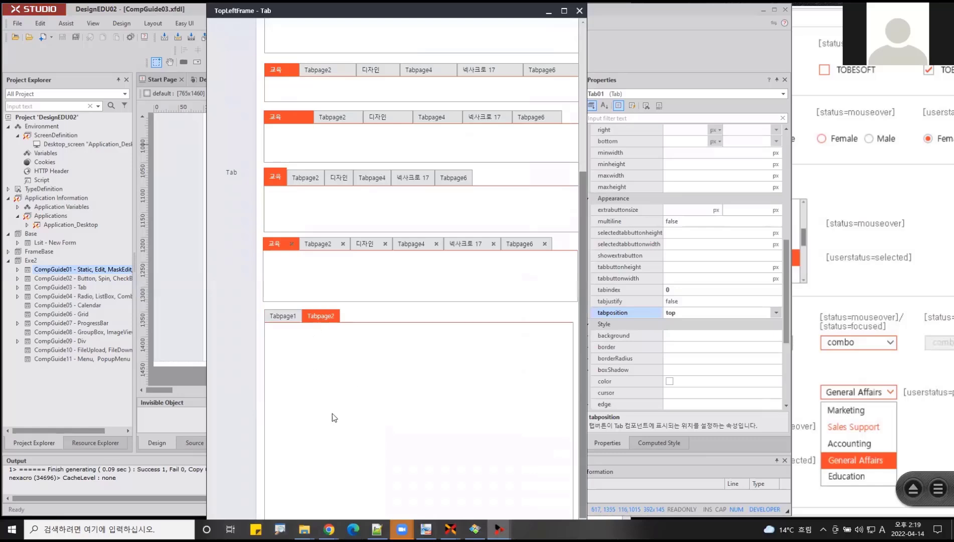
click(295, 319)
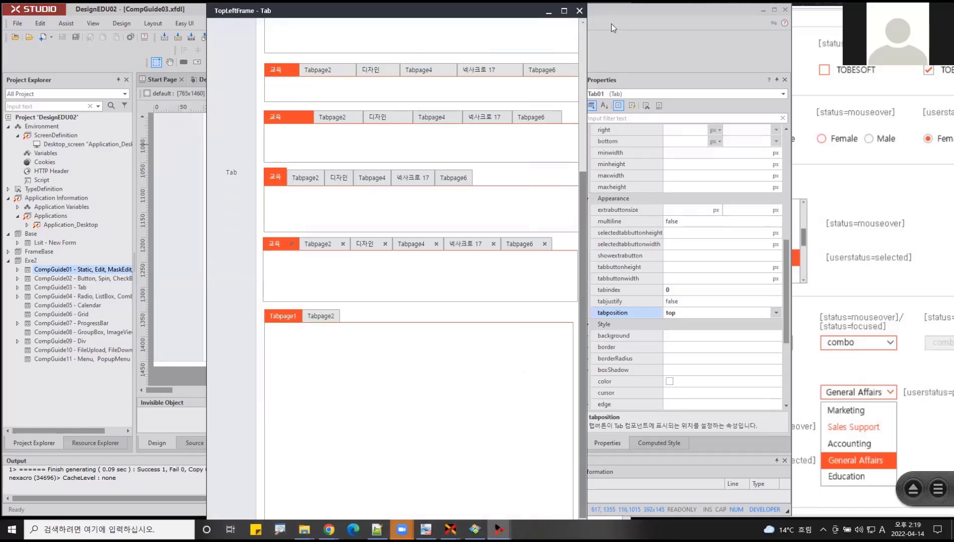
click(595, 16)
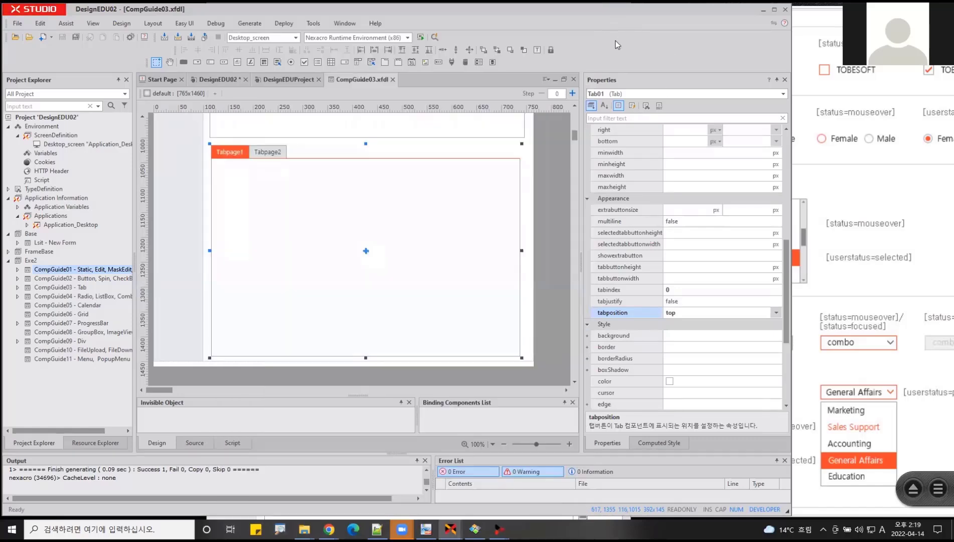
- Place a Button about 209 by 60 px at about left 29, top 38 px on Tabpage1, with a smaller Edit beneath it
click(184, 62)
drag(224, 170, 328, 199)
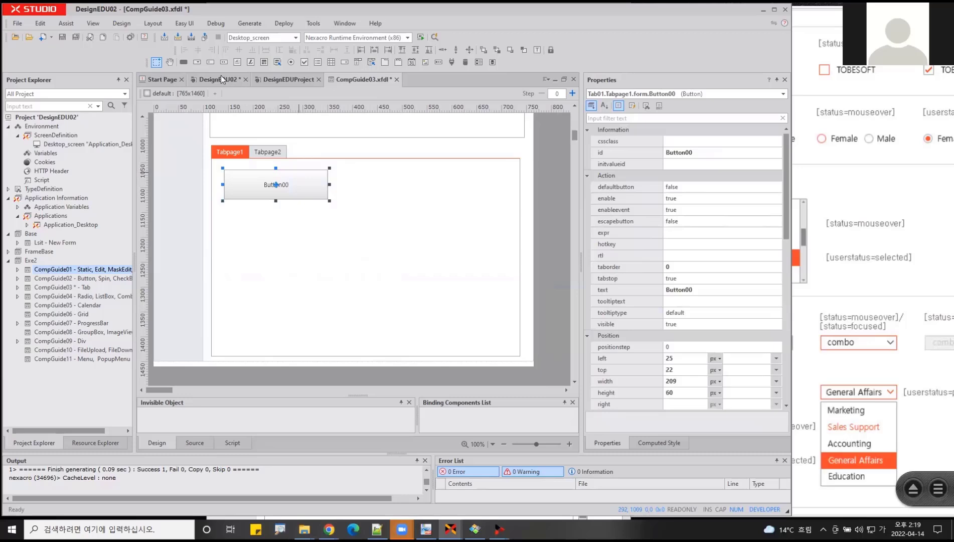
click(211, 62)
click(240, 254)
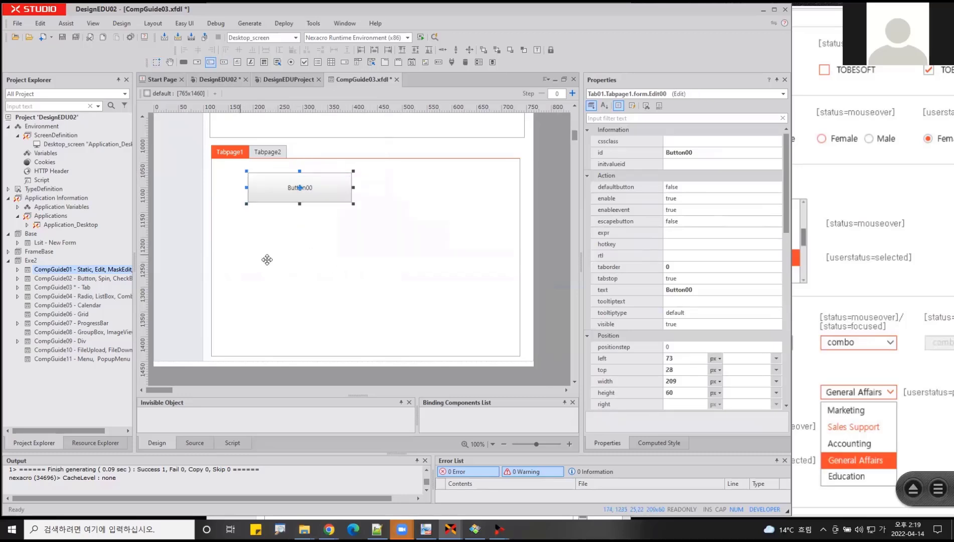
drag(276, 254, 275, 241)
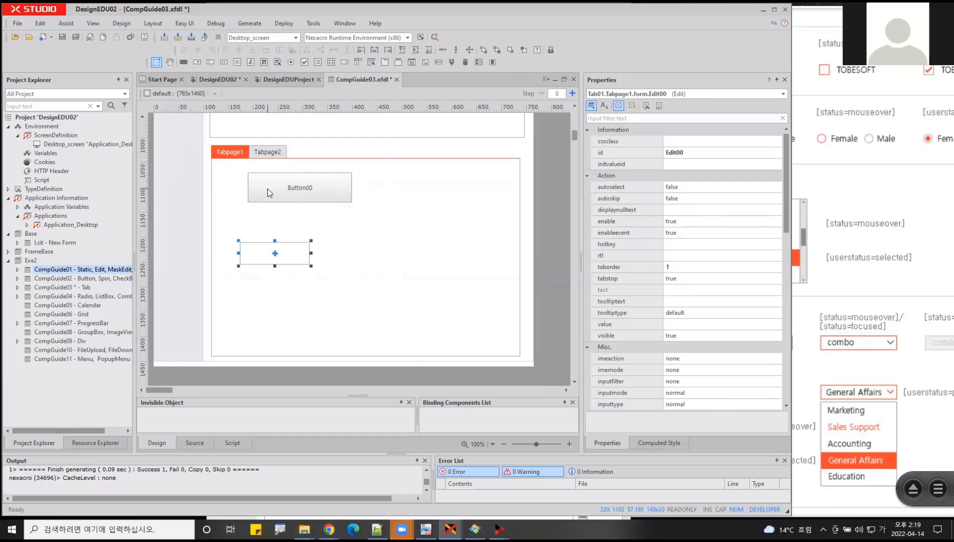
drag(263, 189, 242, 194)
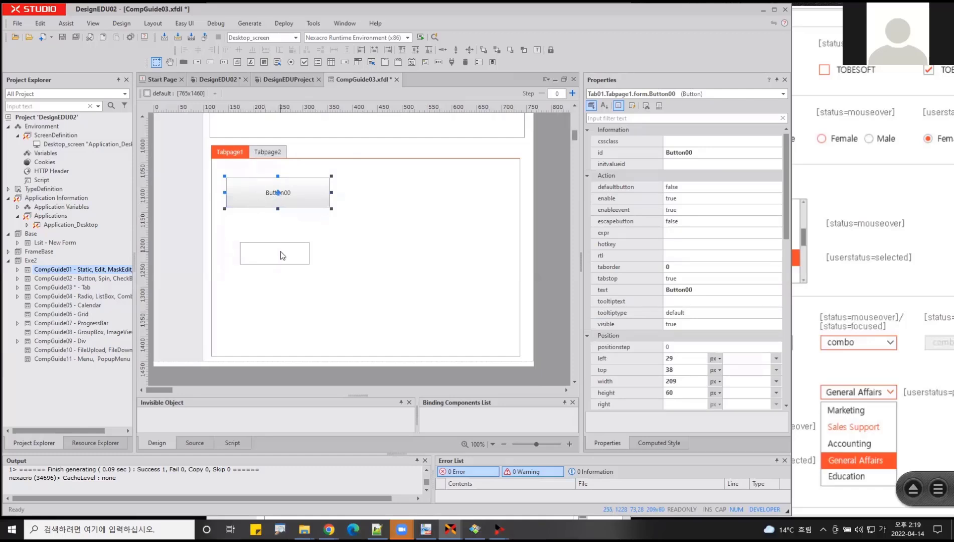
- Switch the lowest Tab component in the form designer to its next tab page, Tabpage2
click(267, 152)
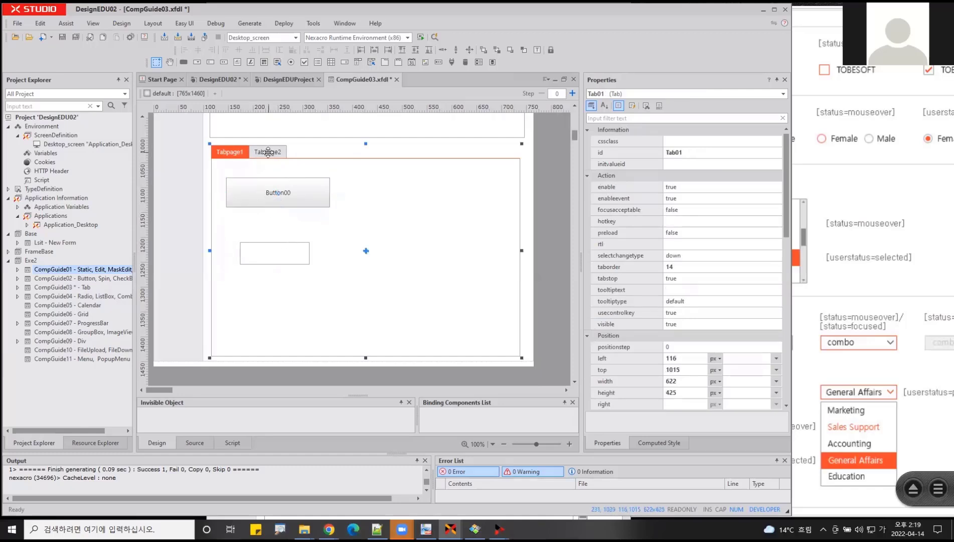
right_click(268, 152)
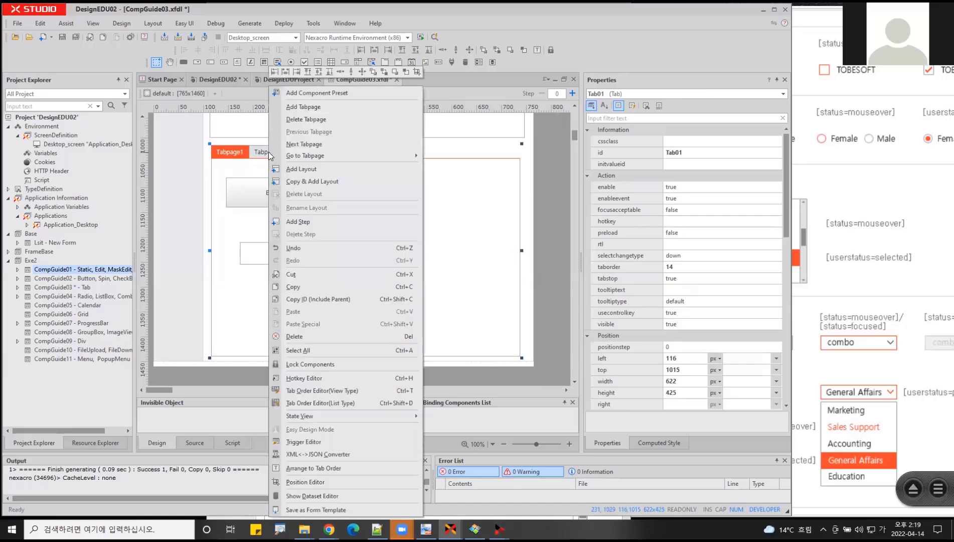
click(304, 144)
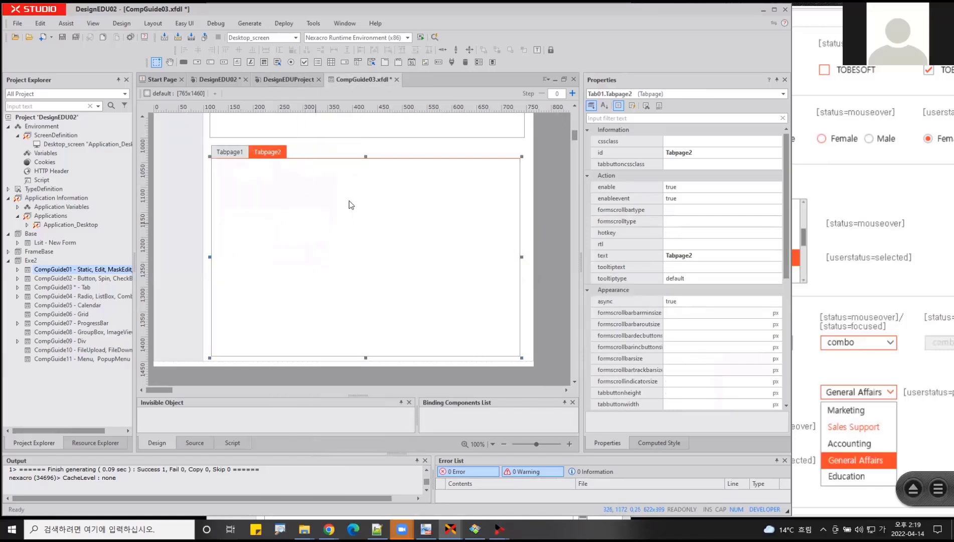
mouse_move(552, 211)
mouse_down()
mouse_move(495, 213)
mouse_move(506, 231)
mouse_up()
mouse_move(516, 162)
mouse_down()
mouse_move(249, 301)
mouse_move(217, 349)
mouse_up()
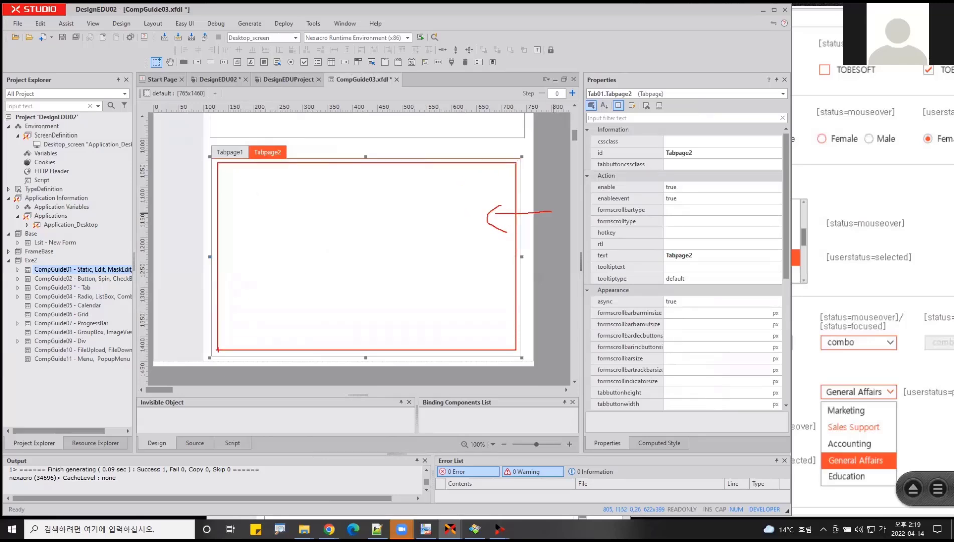
key(Escape)
- Link Tabpage2 to another form by setting its url property to Exe2::CompGuide02.xfdl
scroll(608, 257, down, 4)
scroll(483, 192, up, 3)
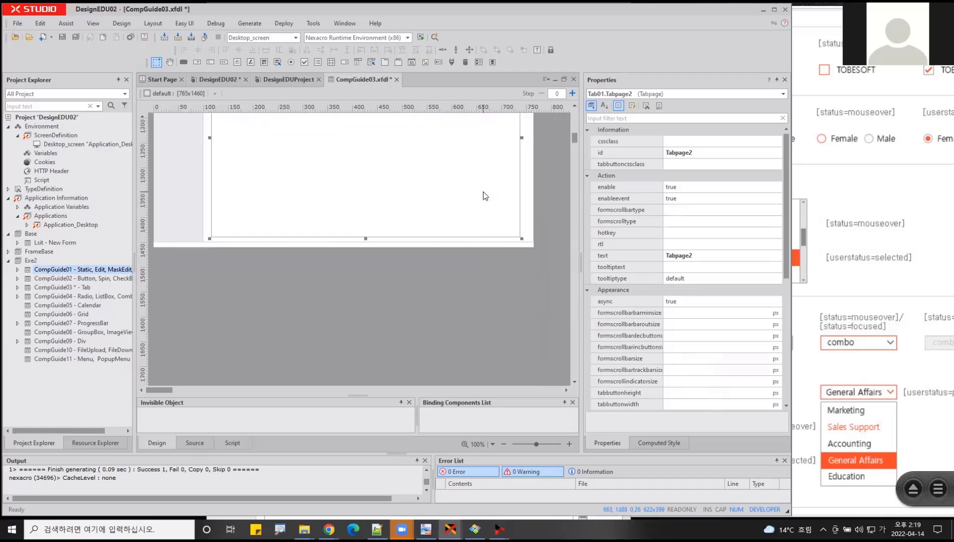
scroll(692, 246, down, 5)
click(609, 188)
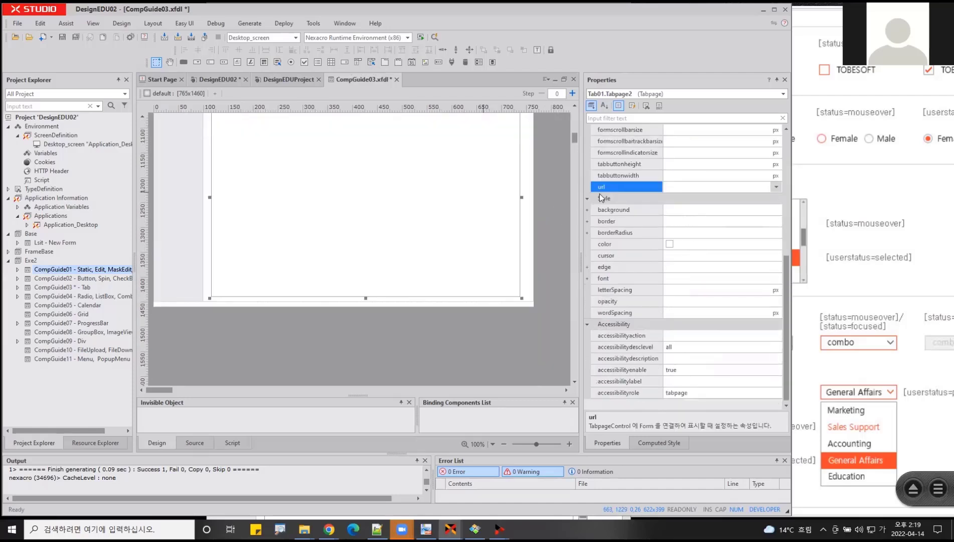
scroll(448, 221, up, 3)
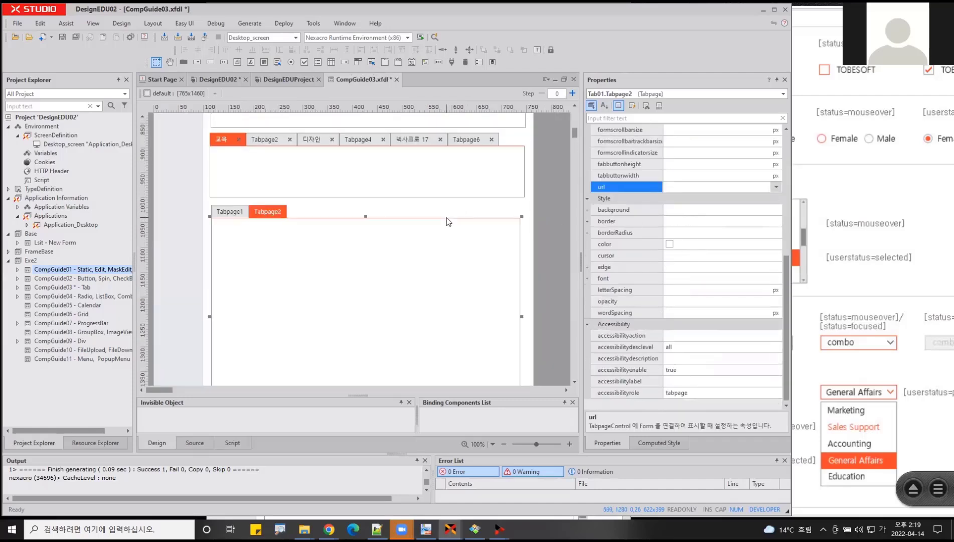
click(775, 187)
click(713, 217)
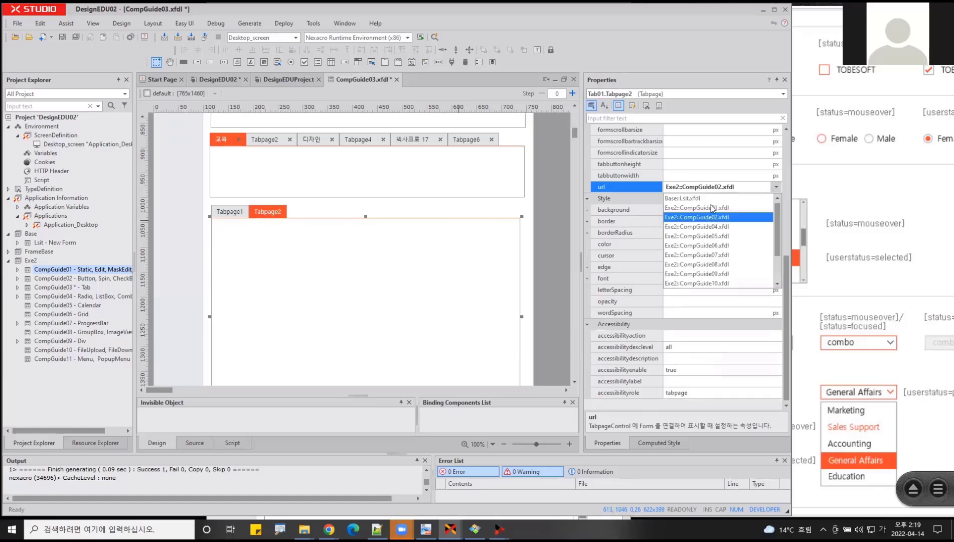
- Save the form and run it in QuickView to check the linked form on Tabpage2, and close the preview
click(434, 37)
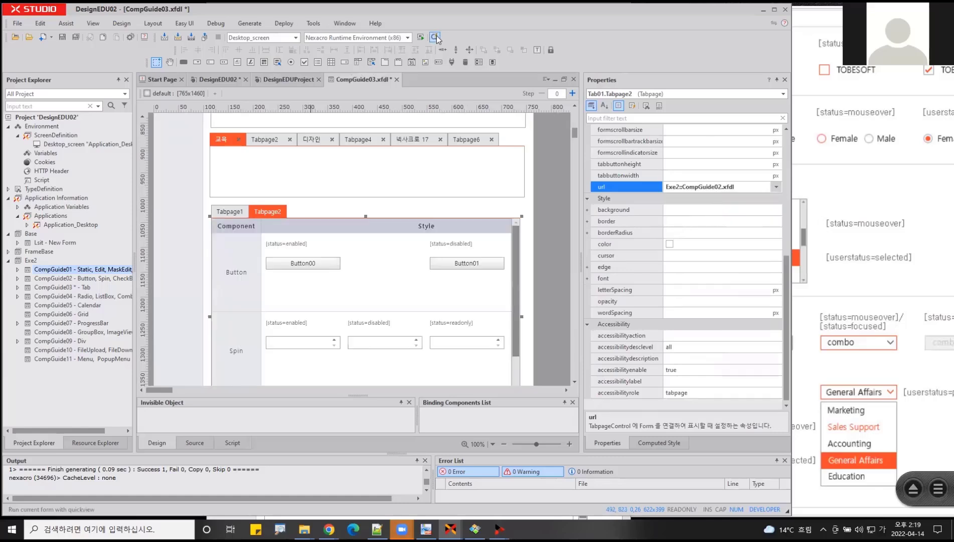
click(526, 347)
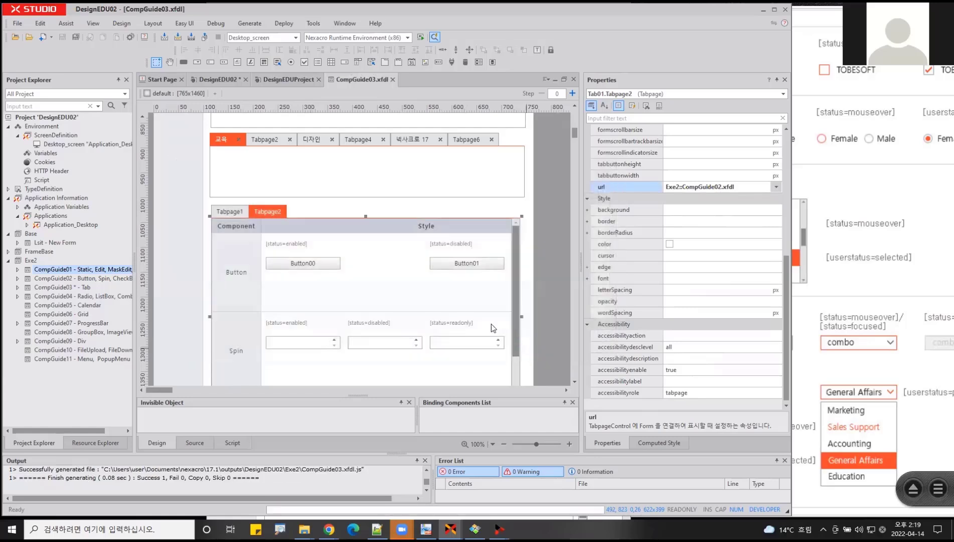
click(457, 341)
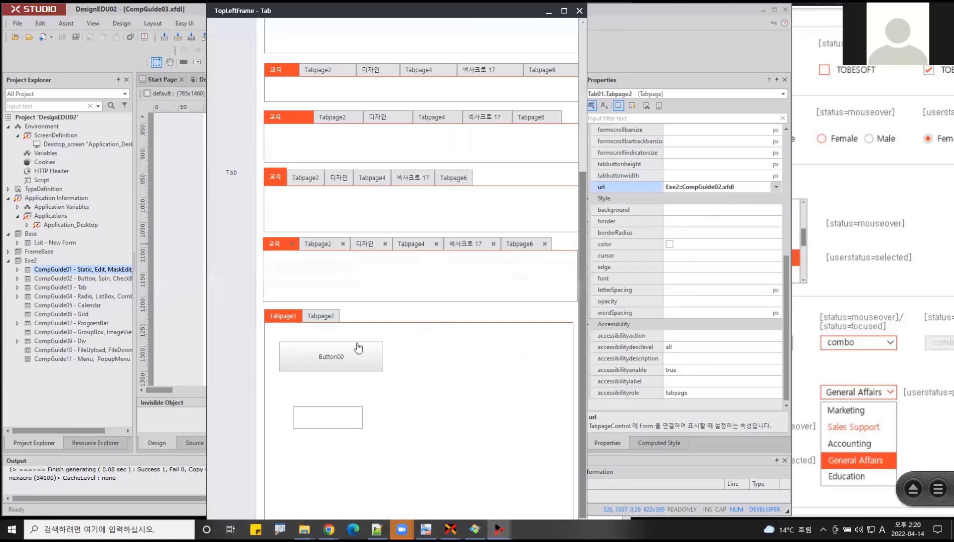
click(331, 317)
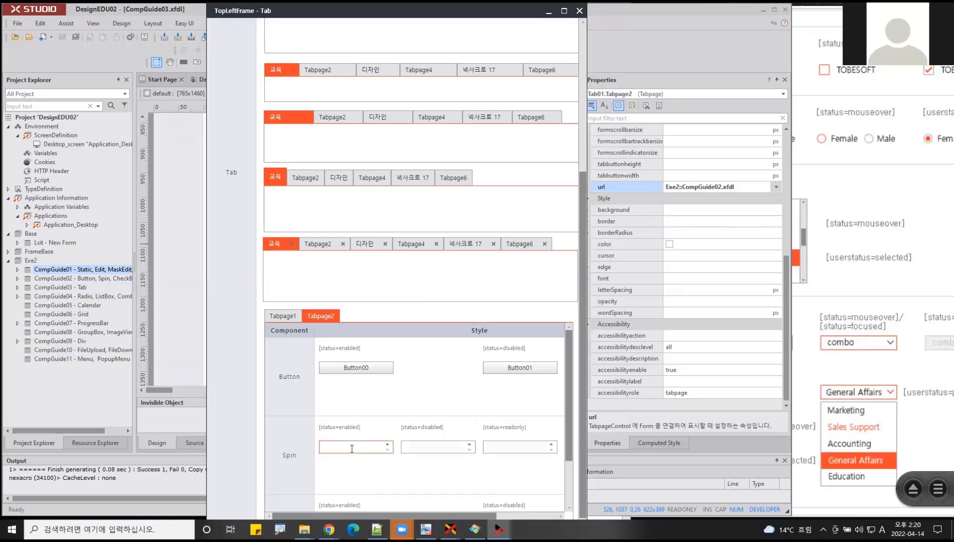
click(645, 60)
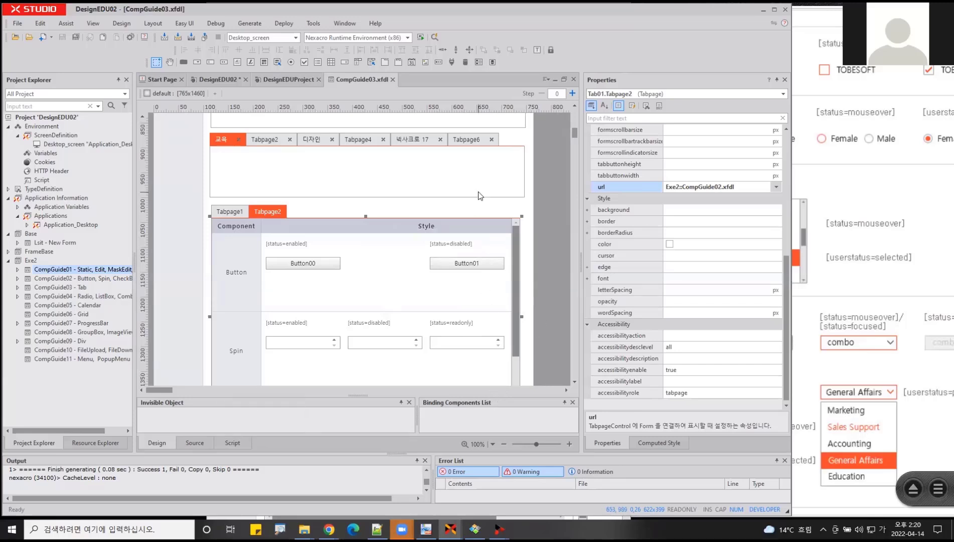
- Select the Tab component with the extra buttons, above the lowest one, and examine its position and appearance properties
click(443, 133)
scroll(688, 271, down, 8)
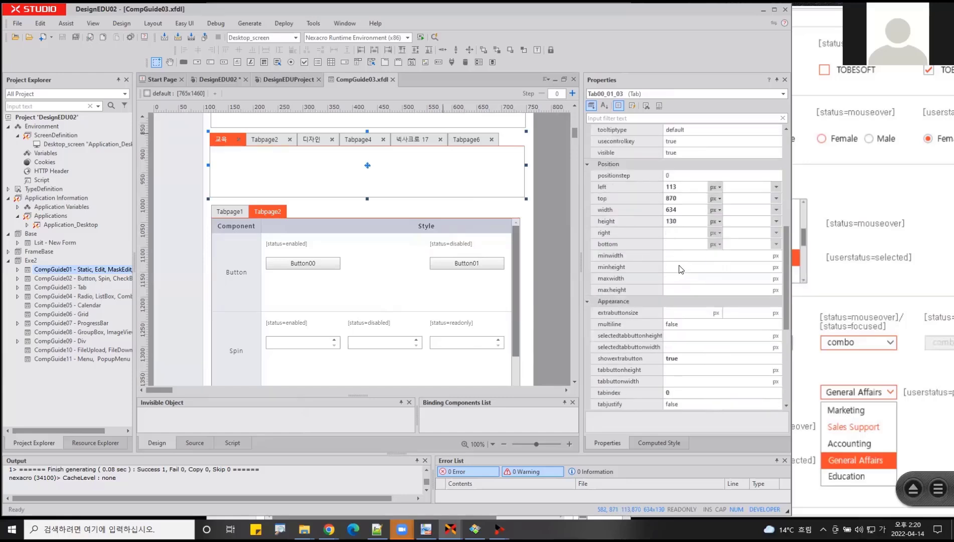